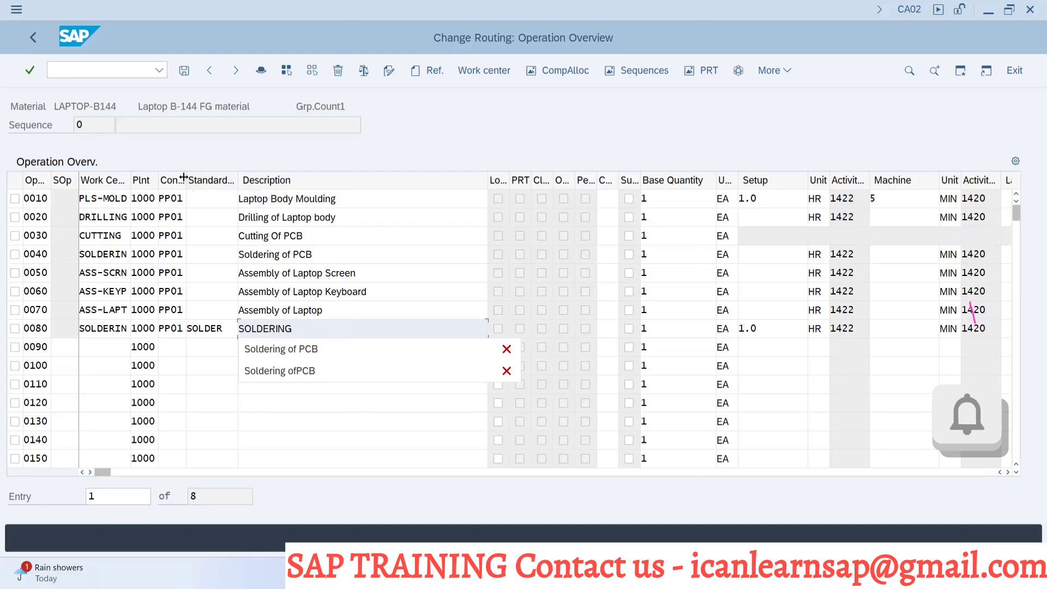
# Widen the Control key column in the operation overview and open the possible control keys for operation 0010
pyautogui.press('Escape')
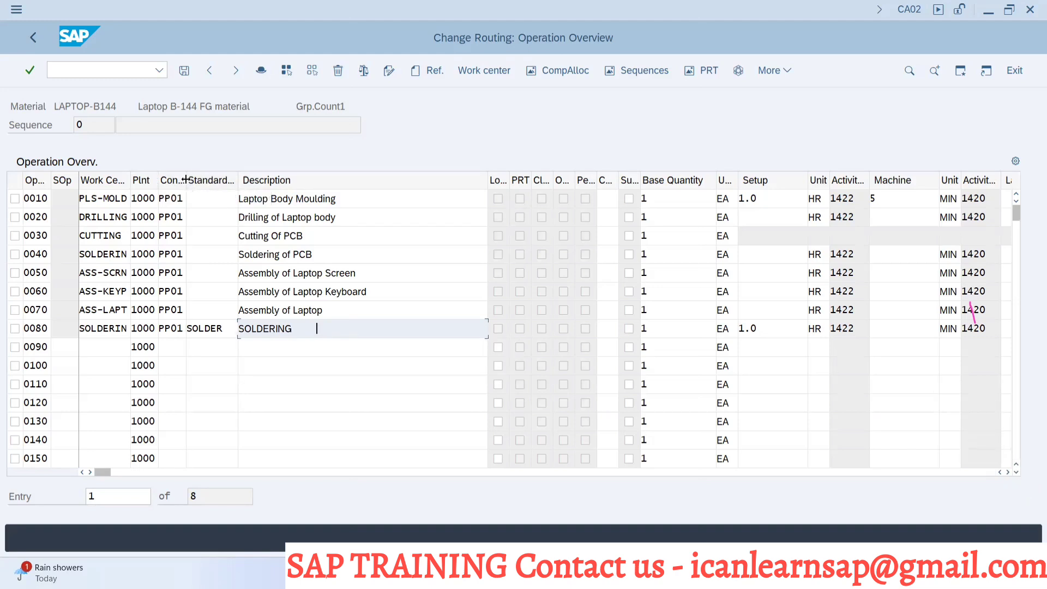
pyautogui.moveTo(186, 180); pyautogui.dragTo(233, 179)
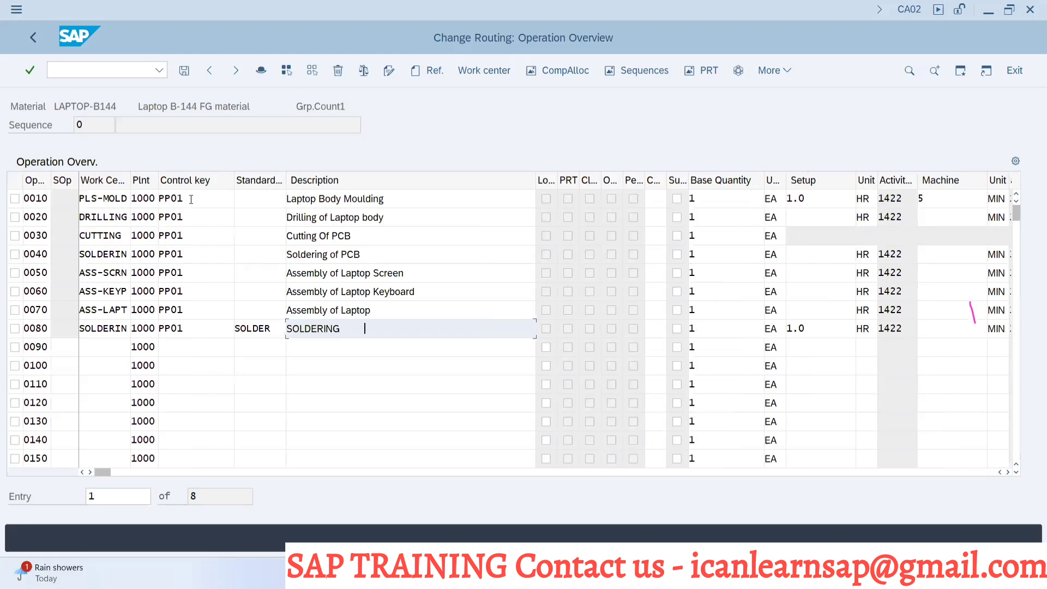
pyautogui.click(193, 199)
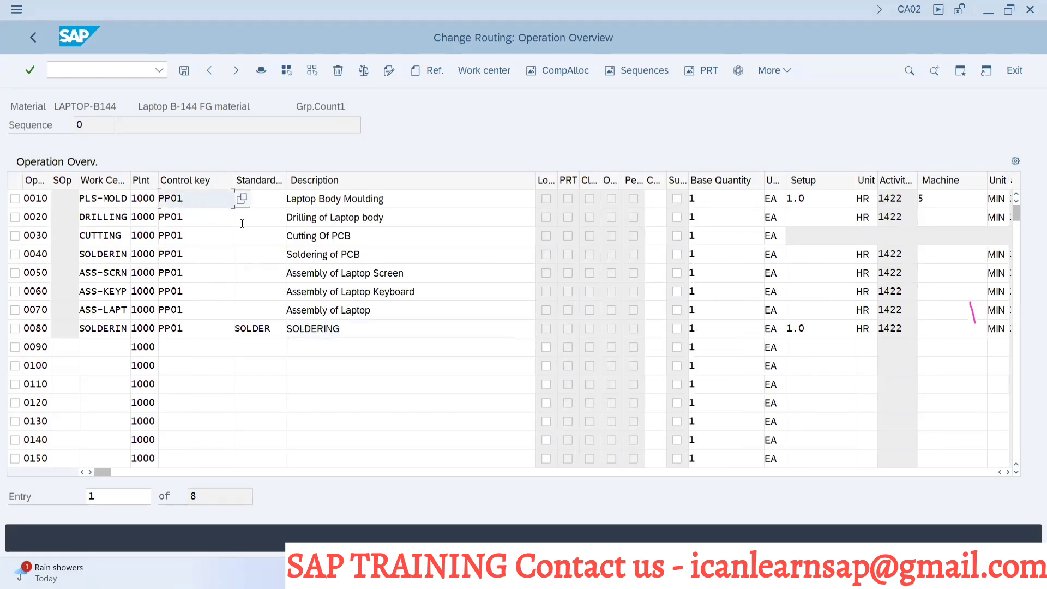
pyautogui.click(242, 199)
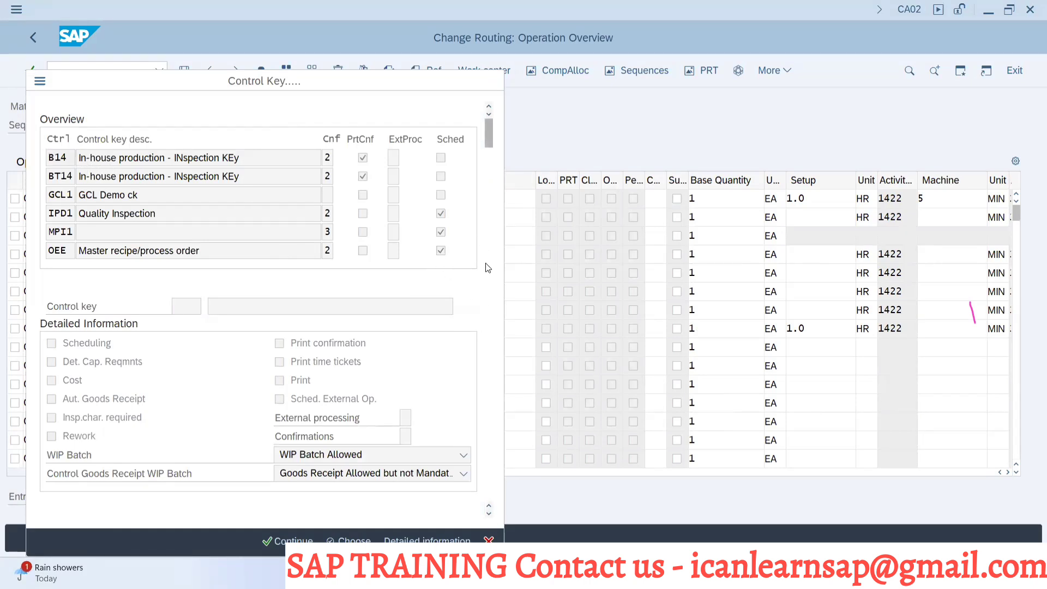
# Look through the available control keys and their descriptions, including the in-house production and external processing entries
pyautogui.scroll(-2, 488, 218)
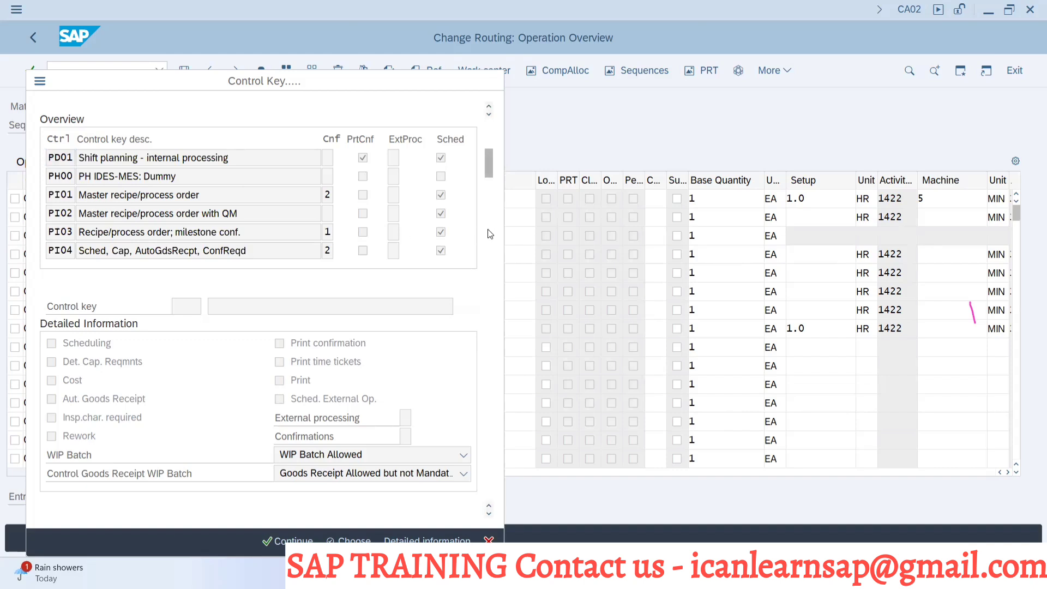
pyautogui.scroll(-2, 489, 234)
pyautogui.scroll(-2, 489, 233)
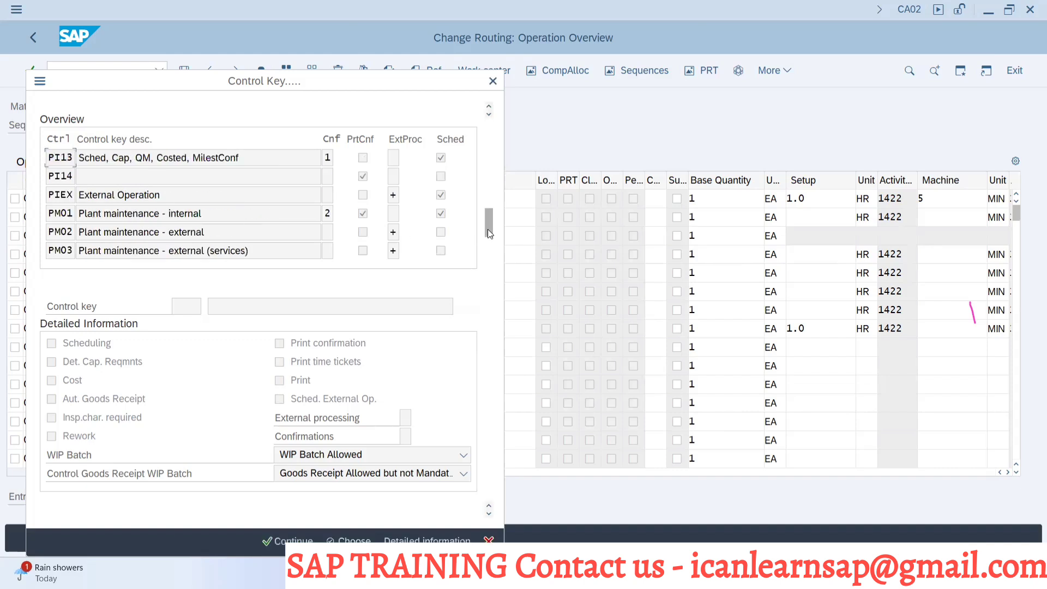
pyautogui.click(490, 265)
pyautogui.click(491, 300)
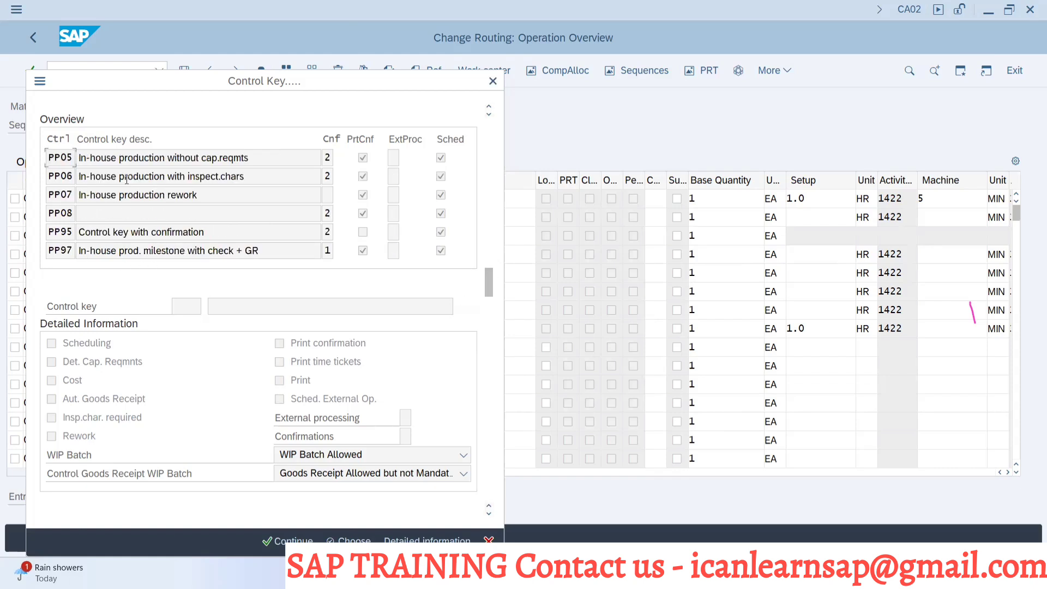
pyautogui.click(489, 184)
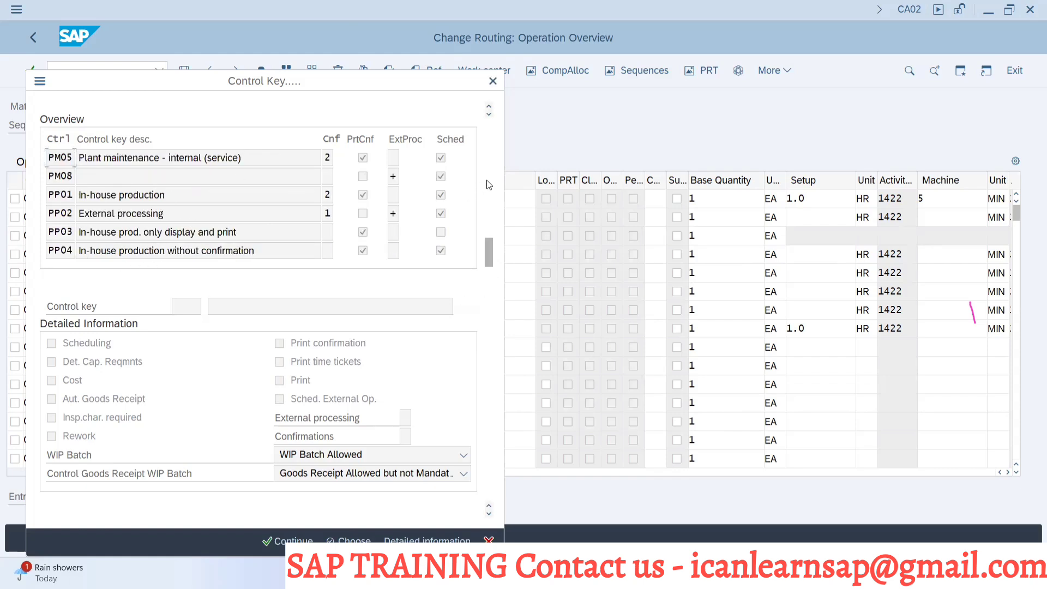
pyautogui.scroll(2, 236, 179)
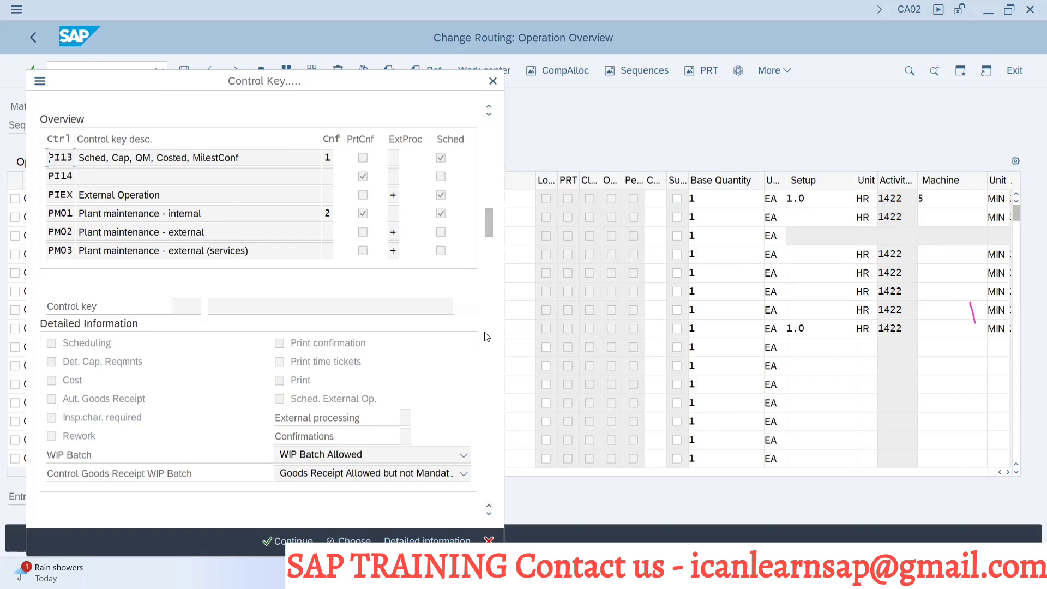
pyautogui.scroll(-2, 86, 224)
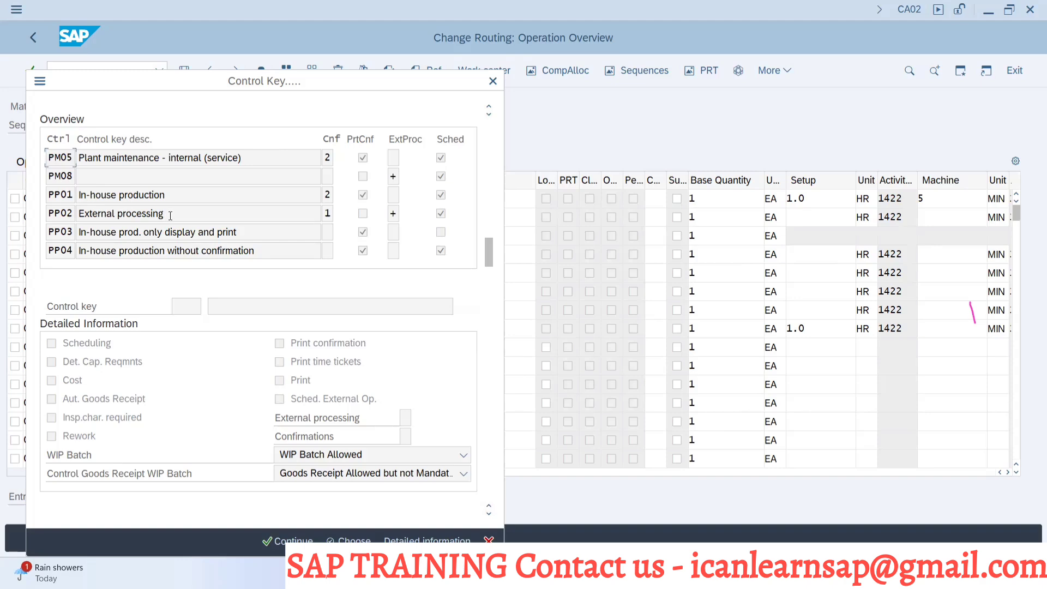
# Review the control key slide in PowerPoint and the work center's default control key in SAP, and return to the routing
pyautogui.hotkey('alt', 'Tab')
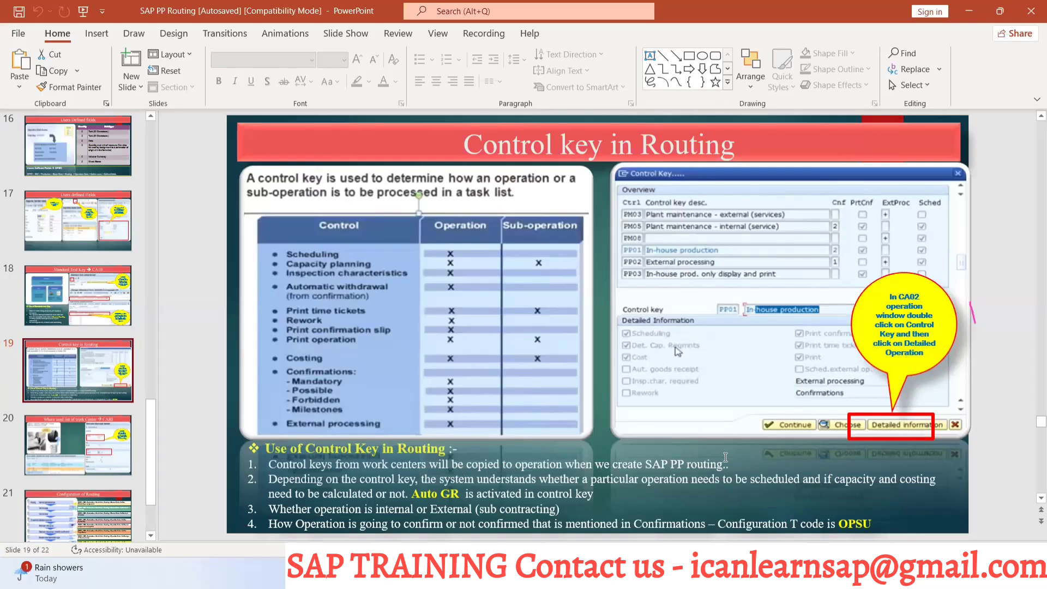
pyautogui.press('alt')
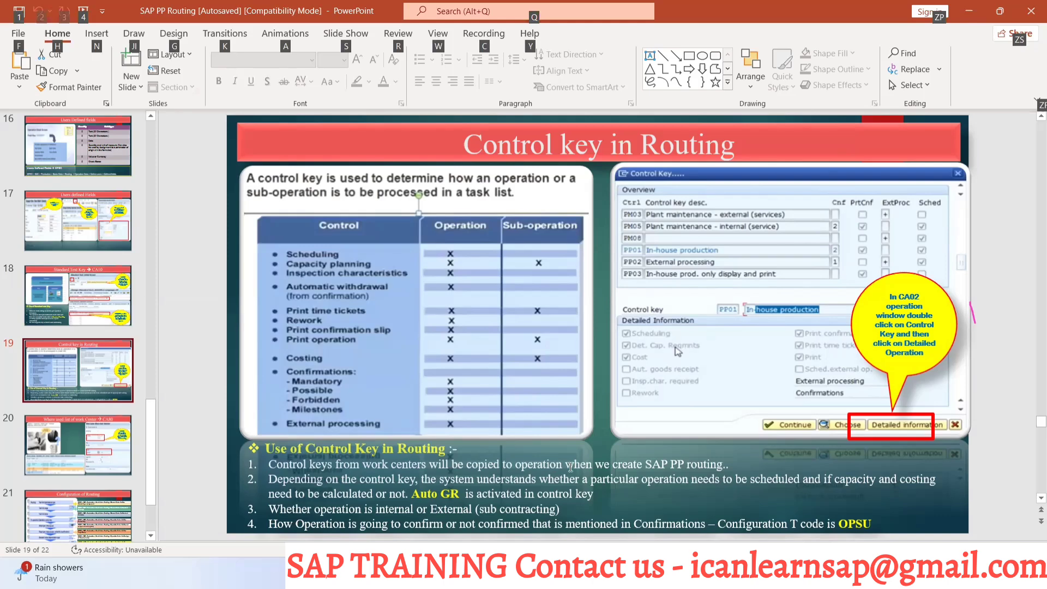
pyautogui.hotkey('alt', 'Tab')
pyautogui.hotkey('alt', 'Tab')
pyautogui.hotkey('alt', 'Tab')
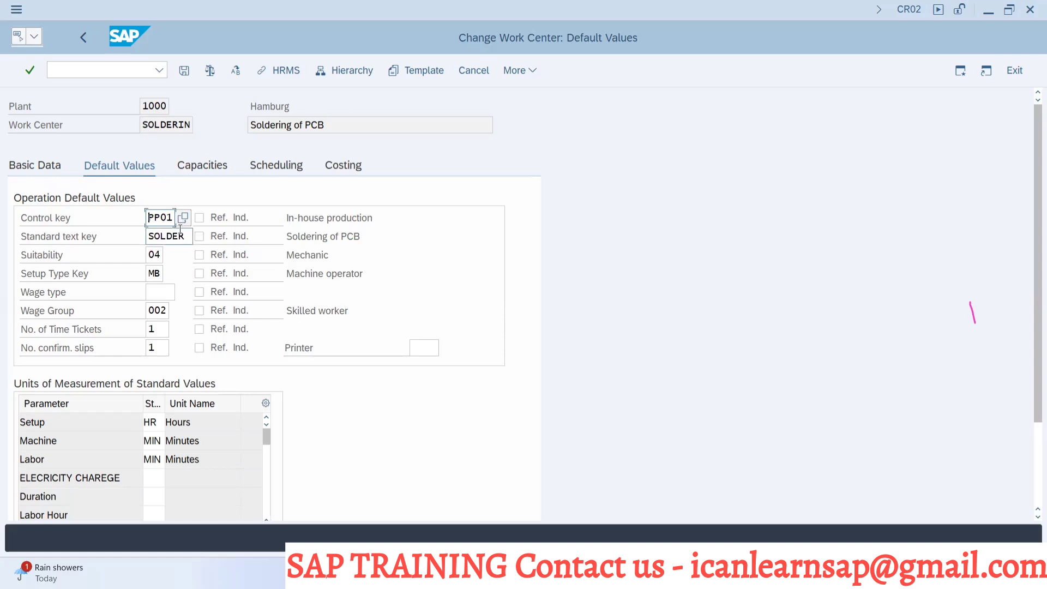
pyautogui.hotkey('alt', 'Tab')
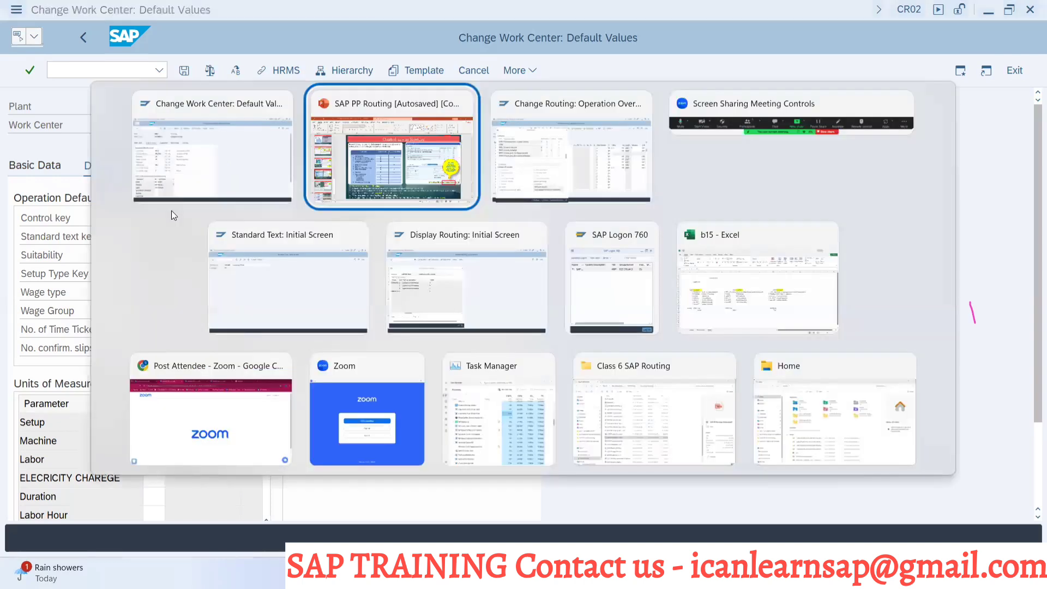
pyautogui.press('Tab')
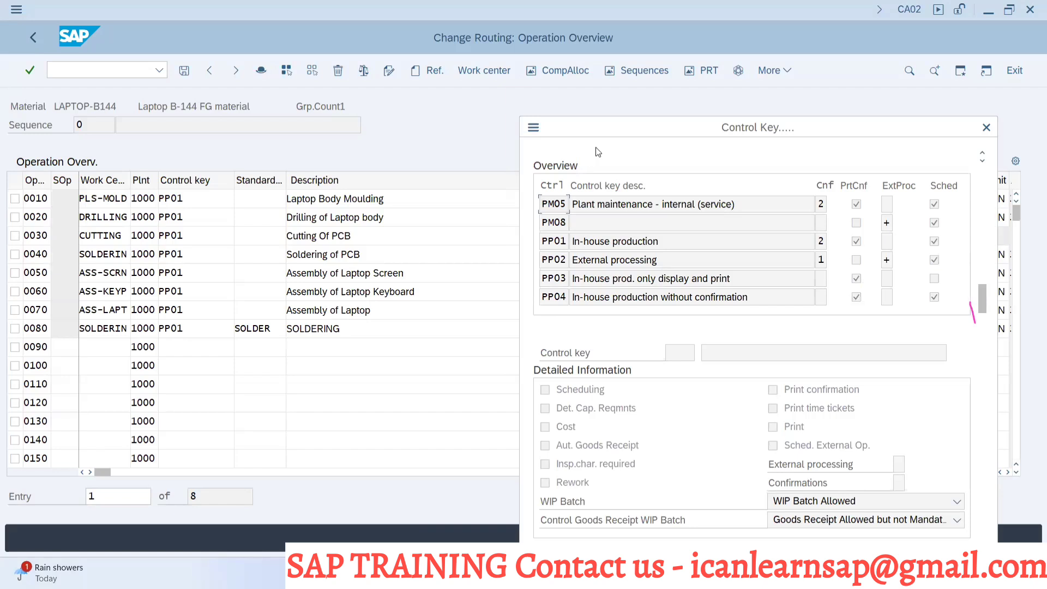
# Move the Control Key dialog aside so that the control keys of the routing operations can be read
pyautogui.moveTo(612, 134); pyautogui.dragTo(506, 98)
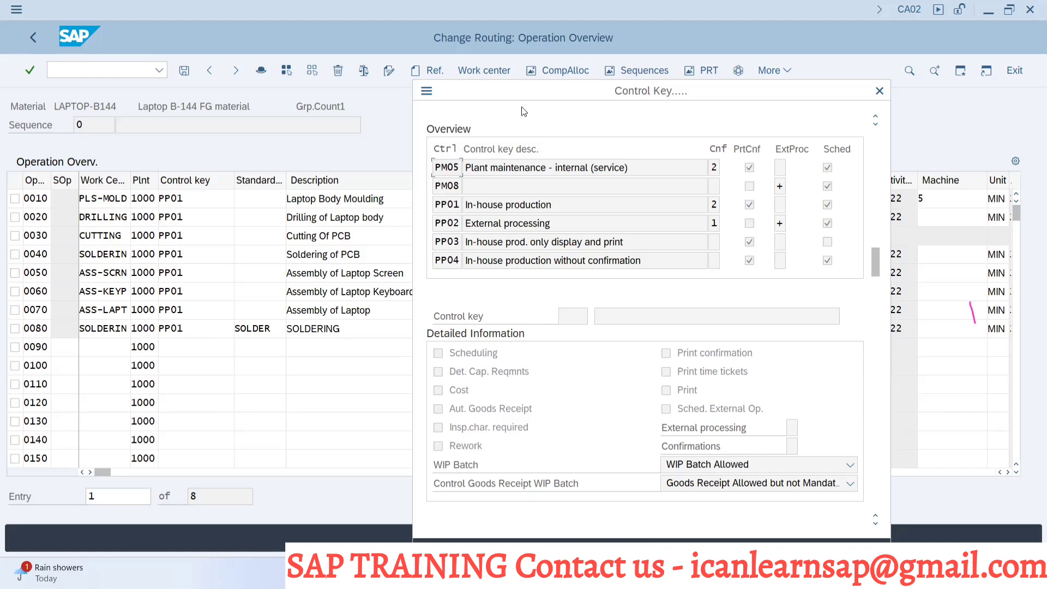
pyautogui.moveTo(539, 97); pyautogui.dragTo(195, 93)
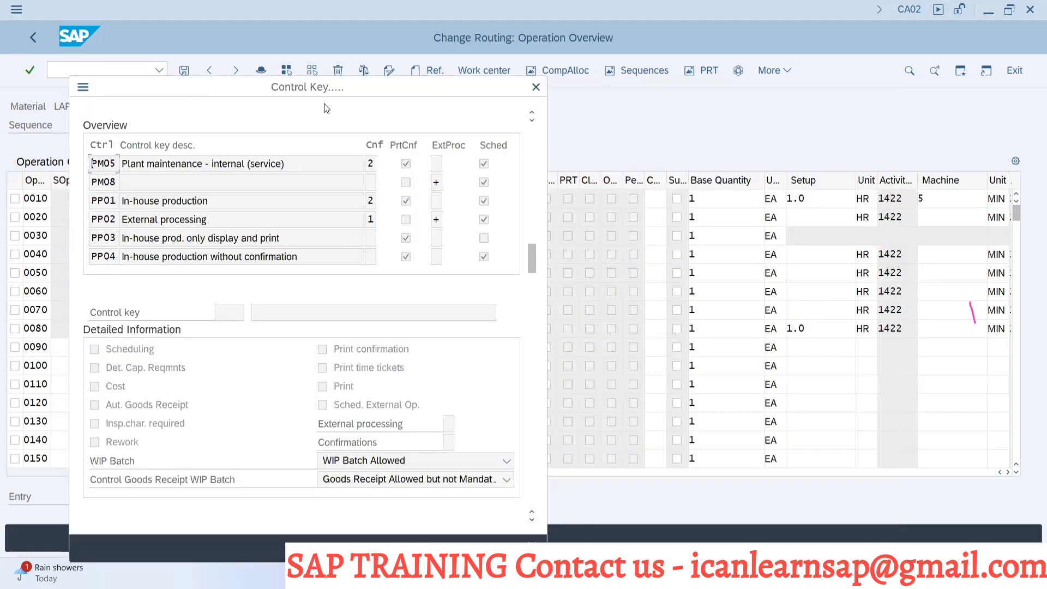
pyautogui.moveTo(338, 97); pyautogui.dragTo(766, 87)
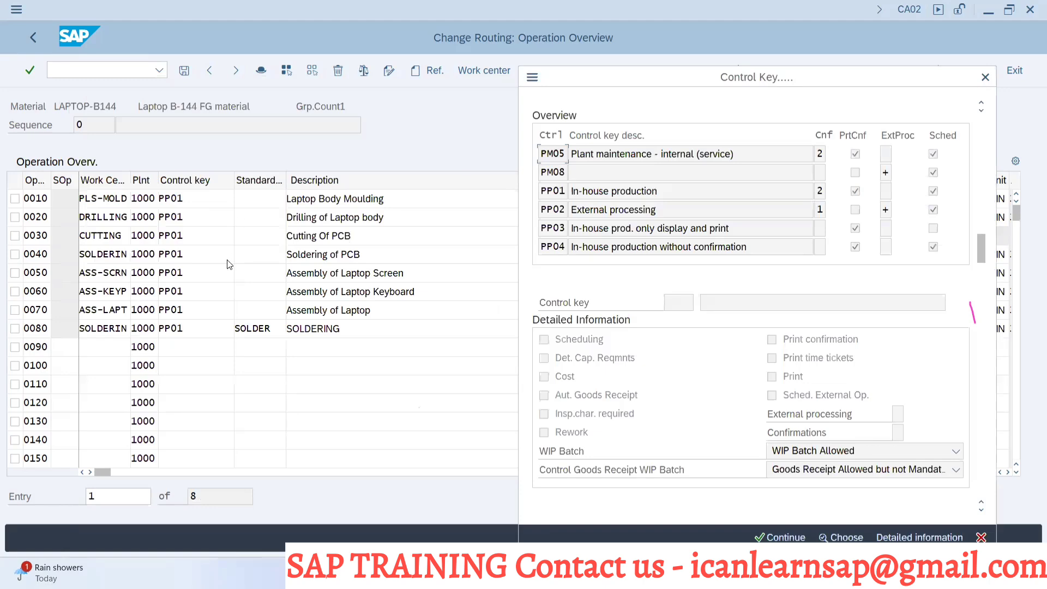
# Switch to PowerPoint to read the uses of the control key in routing, and return to the routing in SAP
pyautogui.hotkey('alt', 'Tab')
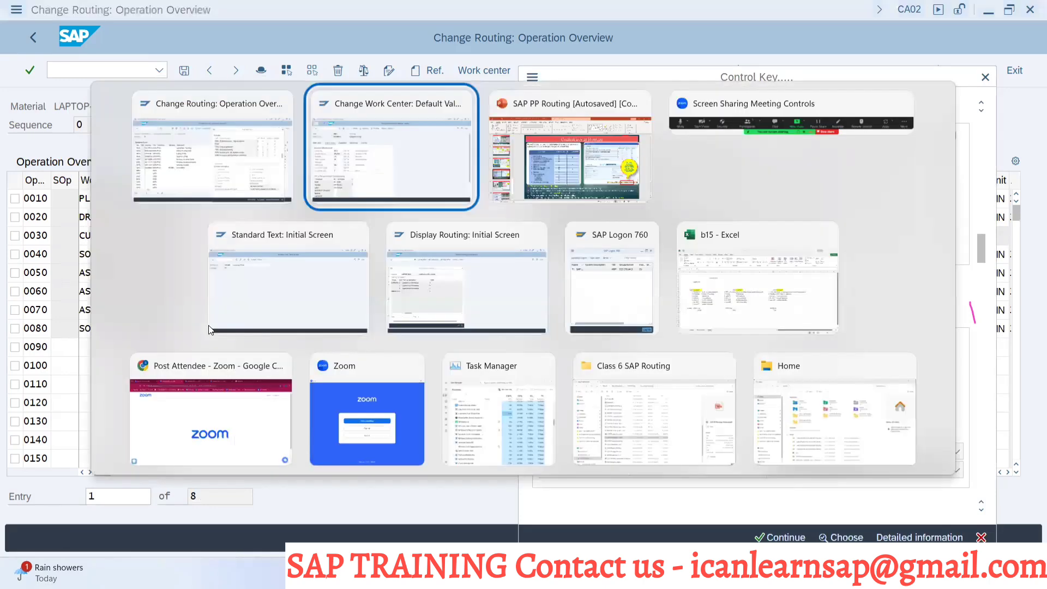
pyautogui.hotkey('alt', 'Tab')
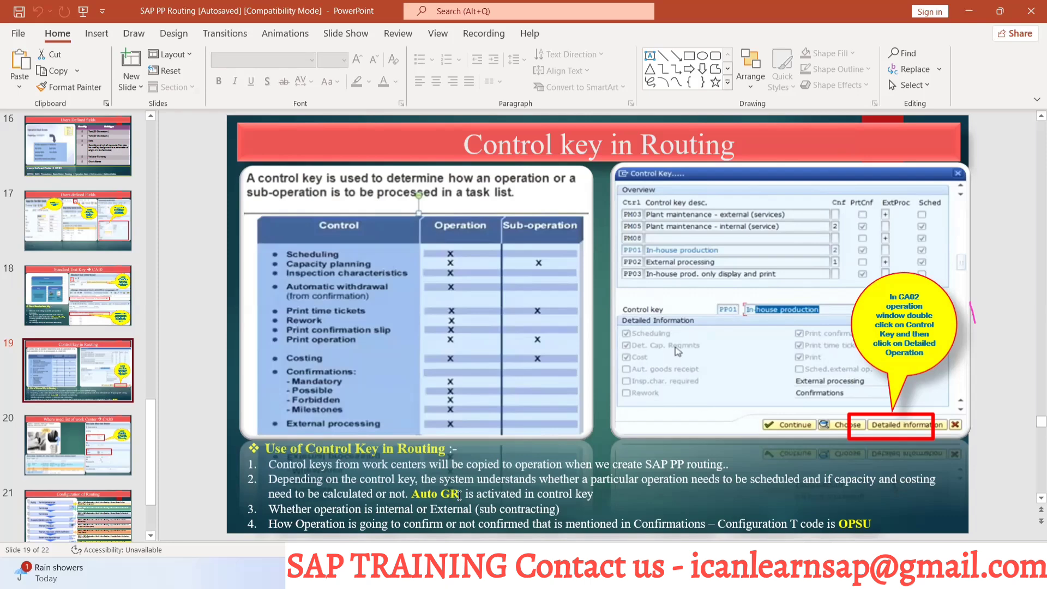
pyautogui.hotkey('alt', 'Tab')
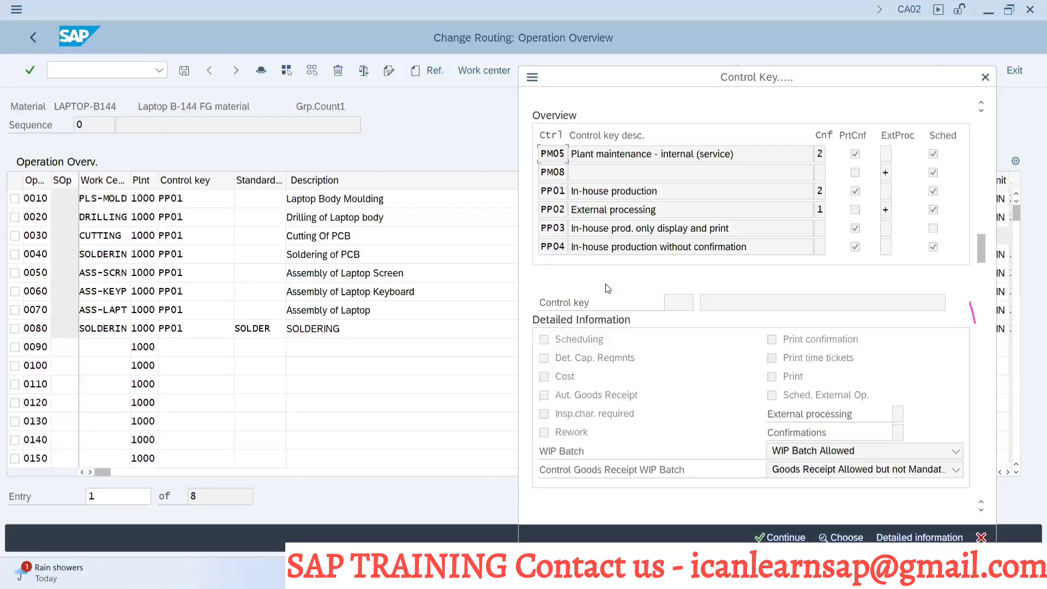
# Display the detailed information of control key PP01 for in-house production
pyautogui.moveTo(759, 79); pyautogui.dragTo(632, 93)
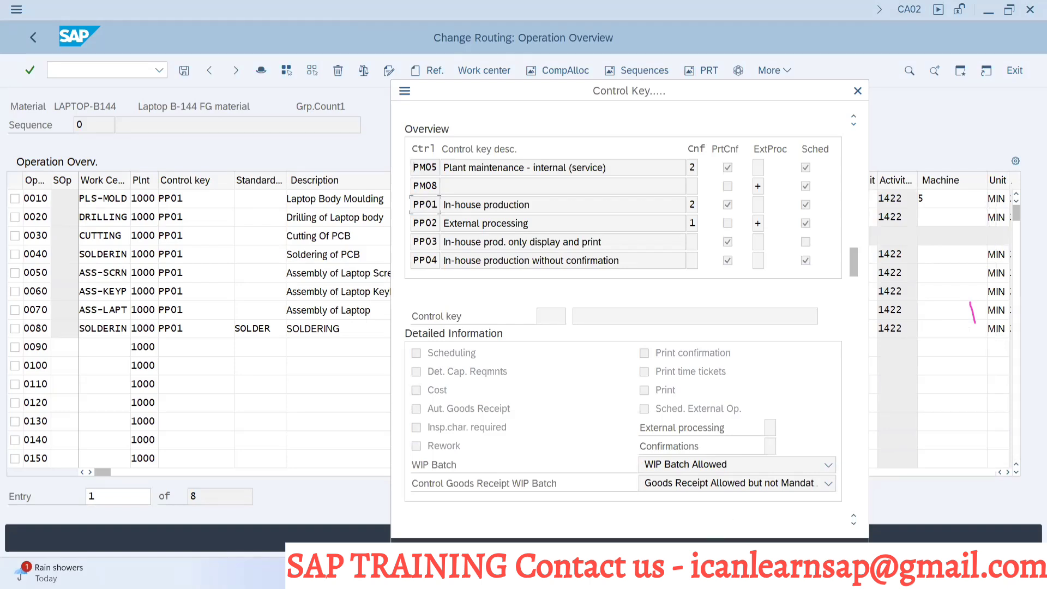
pyautogui.press('Return')
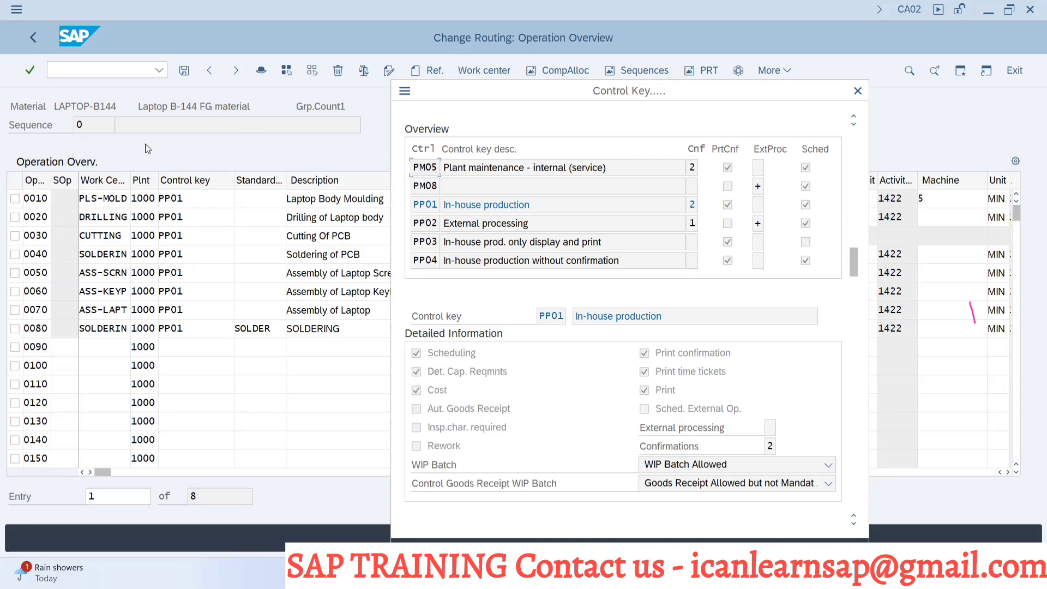
pyautogui.hotkey('alt', 'space')
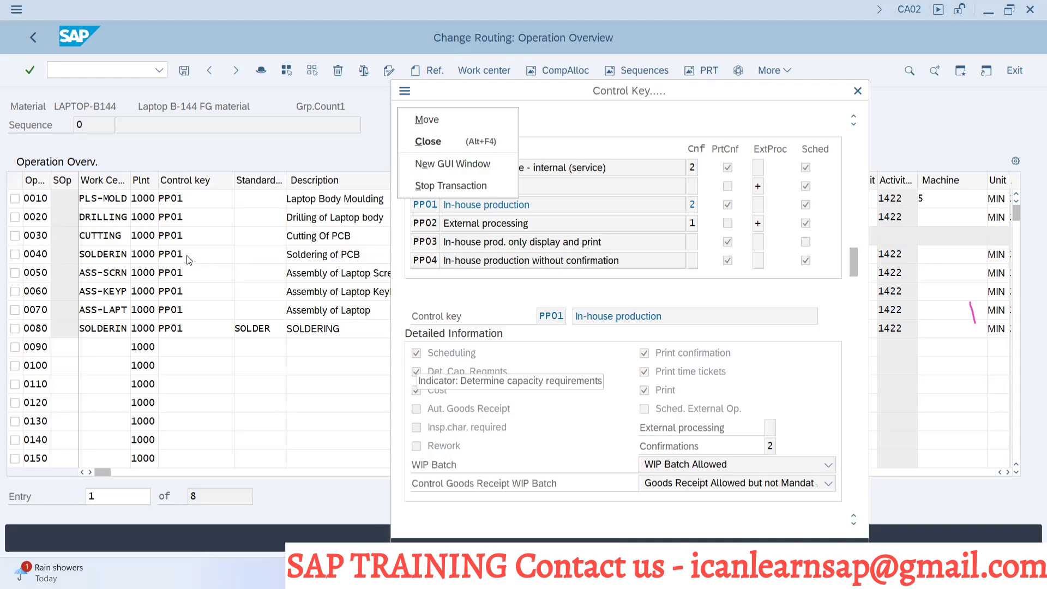
pyautogui.press('Escape')
# Check the control key configuration transaction on the PowerPoint slide and run OPSU in a new SAP session
pyautogui.hotkey('alt', 'Tab')
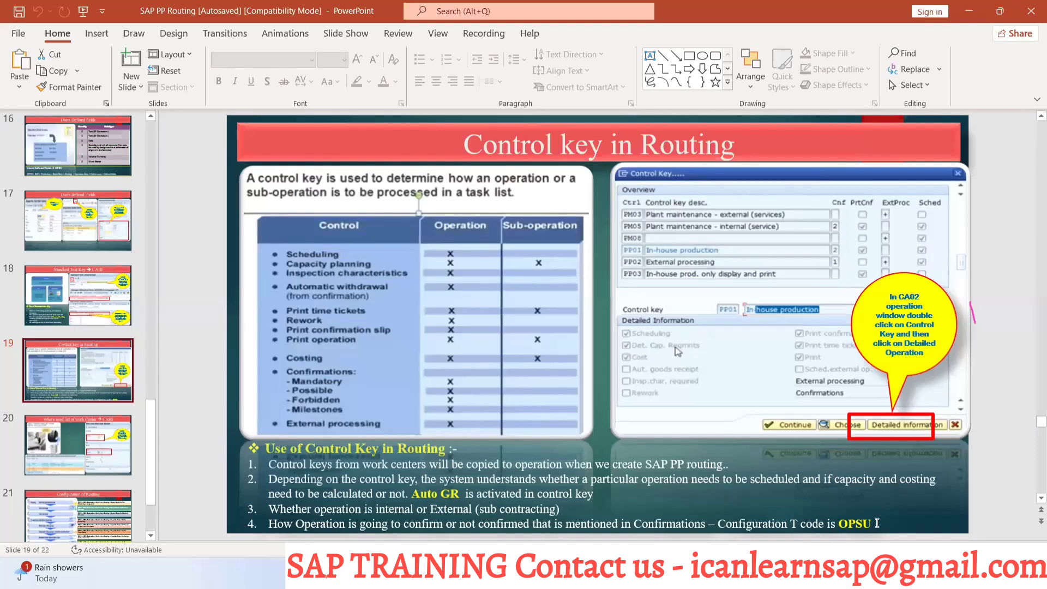
pyautogui.hotkey('alt', 'Tab')
pyautogui.hotkey('alt', 'Tab')
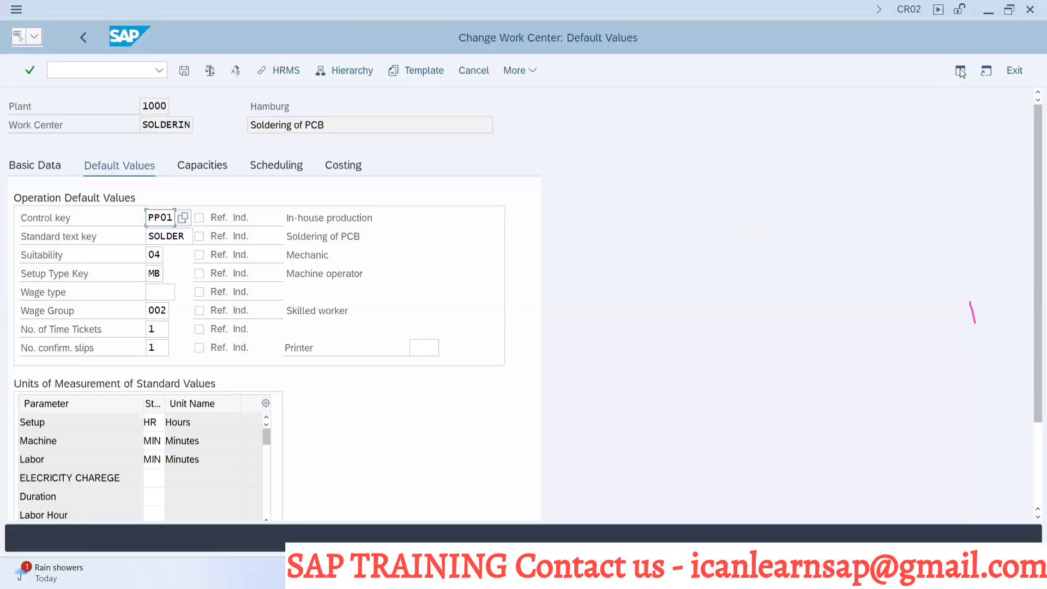
pyautogui.click(959, 71)
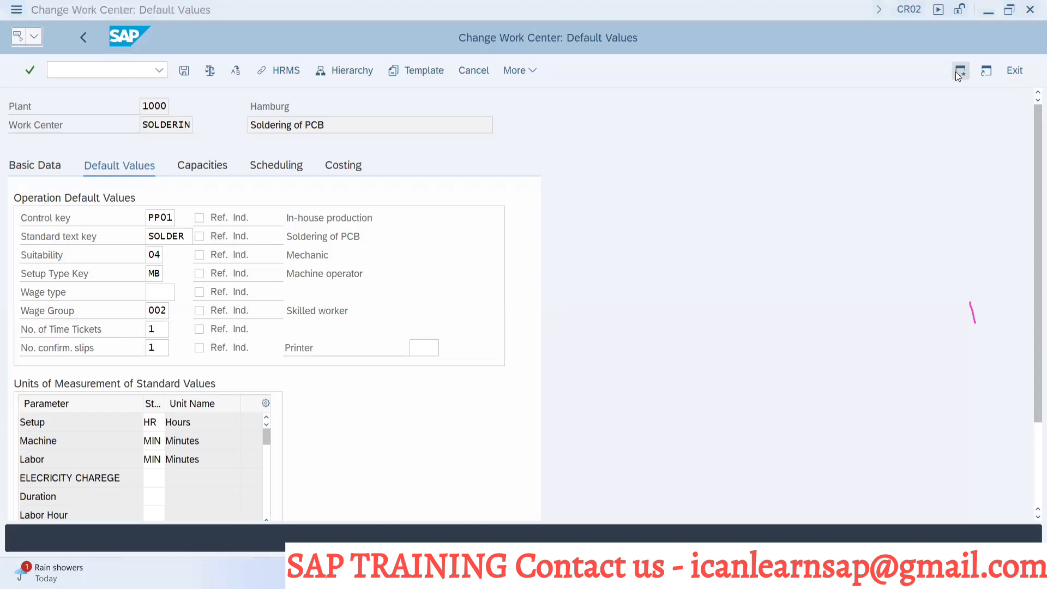
pyautogui.write('op')
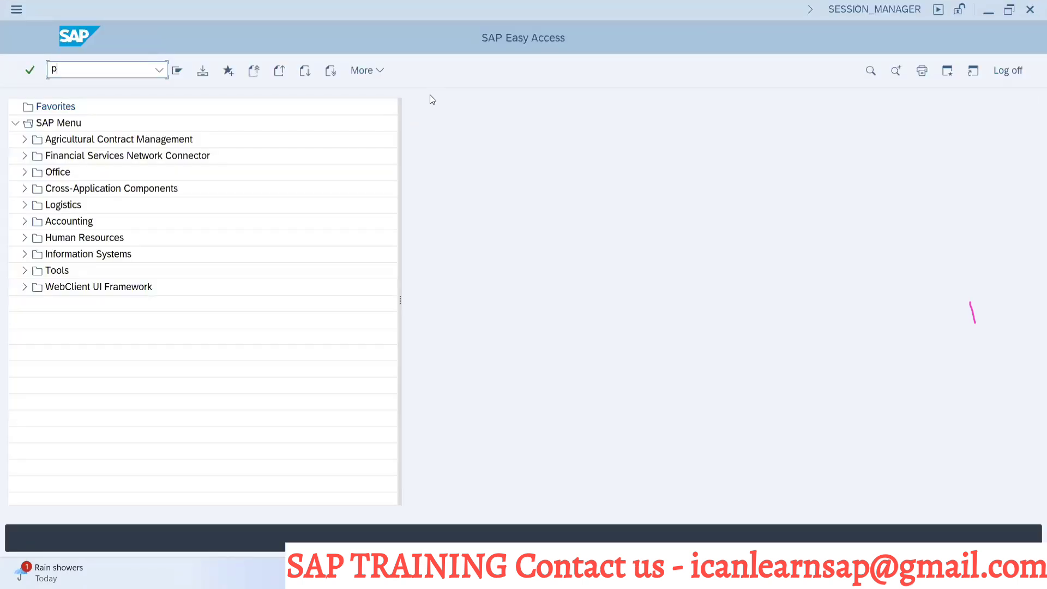
pyautogui.write('su')
pyautogui.press('Return')
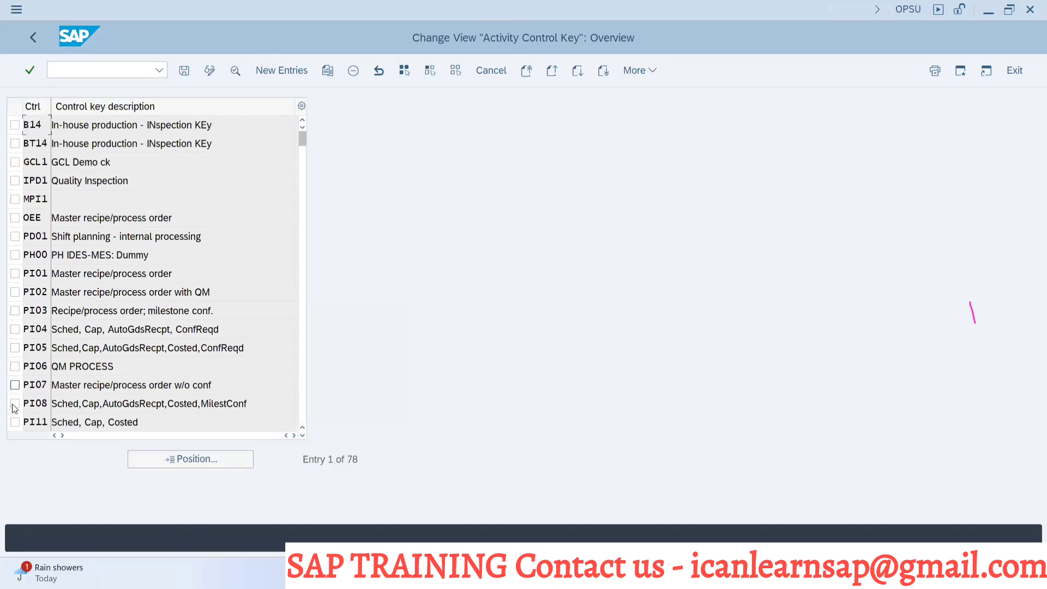
# Locate control key PP01 and copy it as ZB15 with the description "In-house production - BAtch1 5"
pyautogui.click(225, 463)
pyautogui.write('pp01')
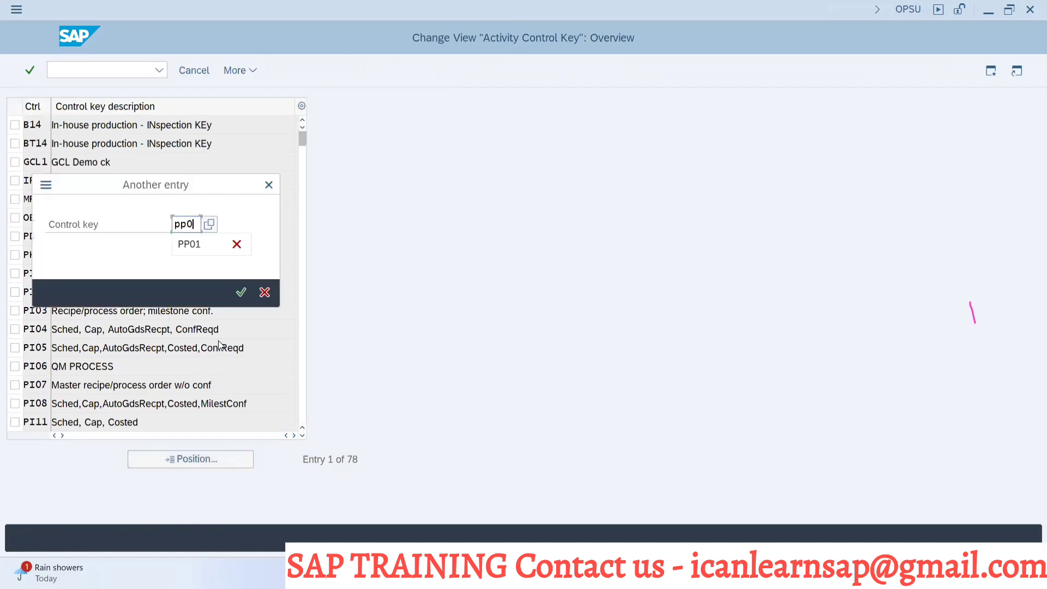
pyautogui.click(241, 291)
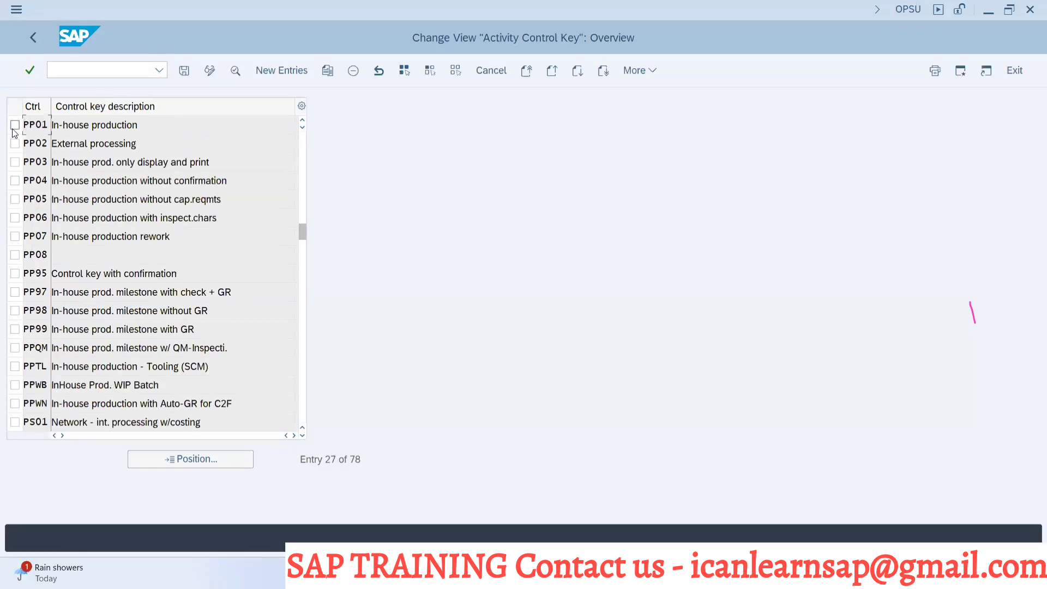
pyautogui.click(14, 127)
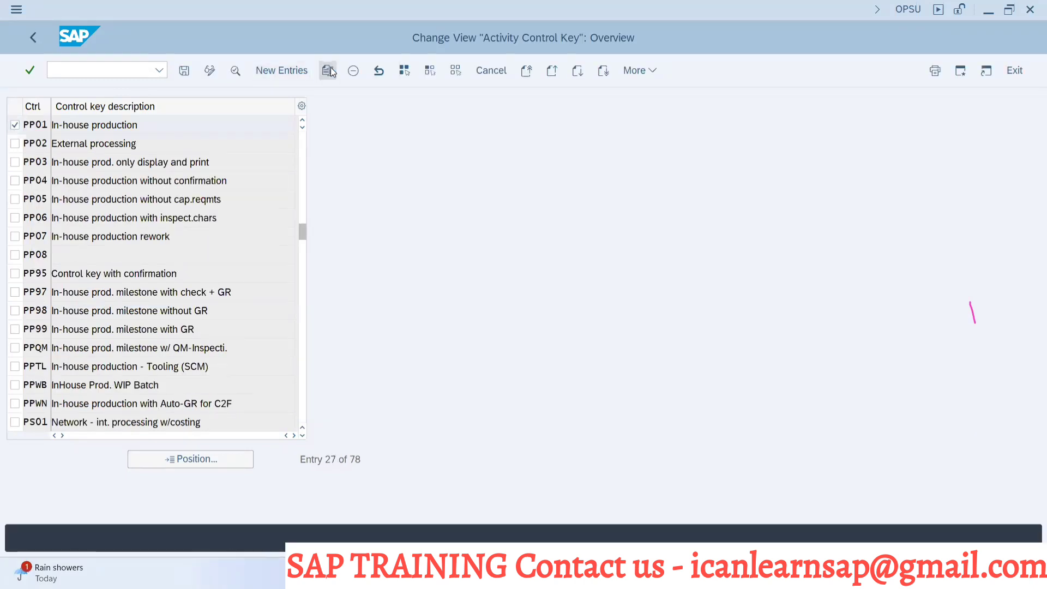
pyautogui.press('F2')
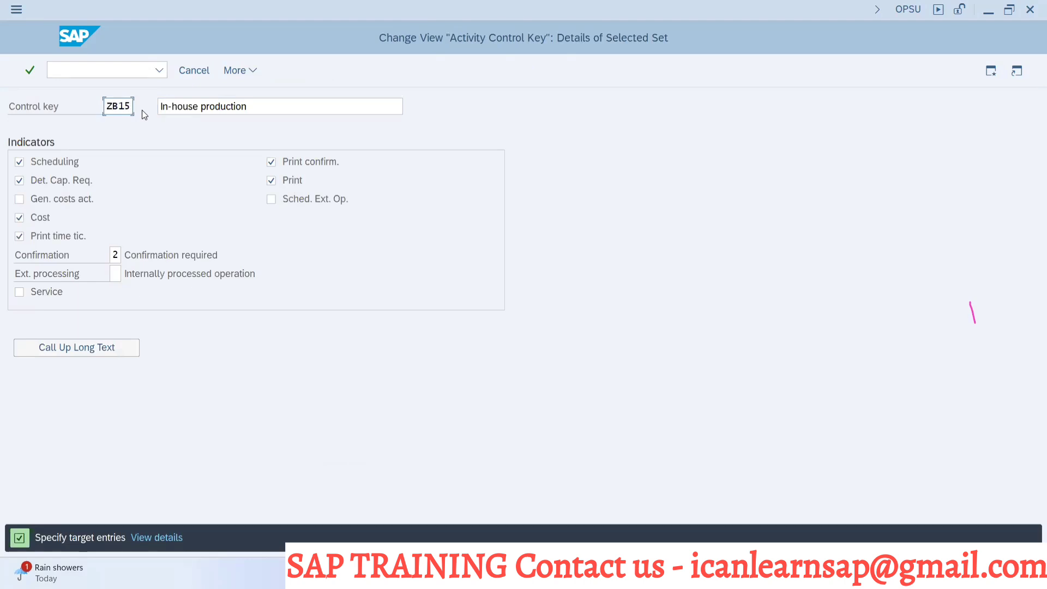
pyautogui.click(260, 107)
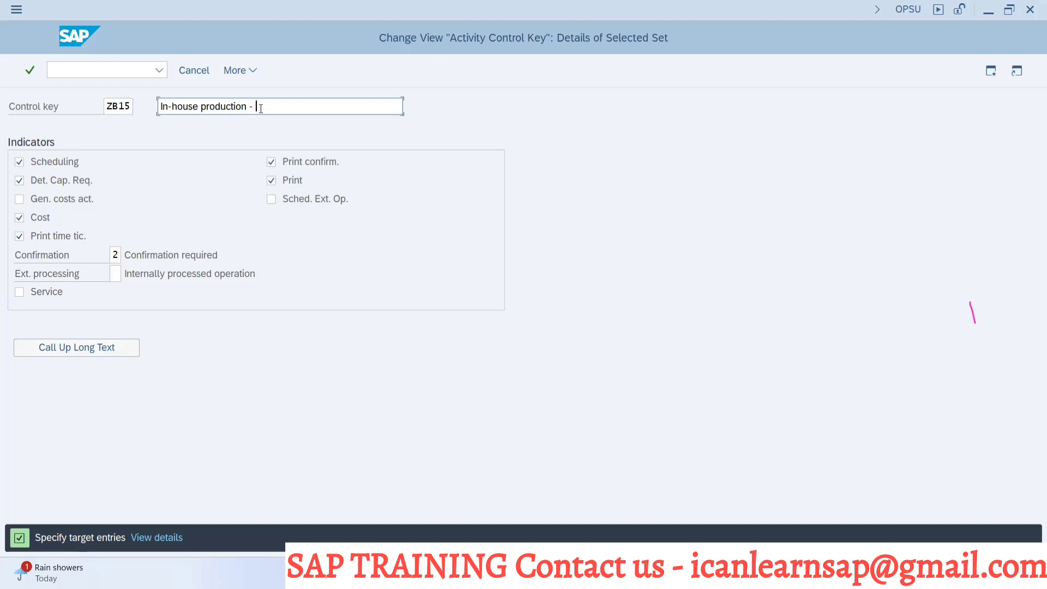
pyautogui.write('BAtch1 5')
# Clear the Scheduling and Det. Cap. Req. indicators for control key ZB15, confirm the copied entry and save it
pyautogui.click(20, 163)
pyautogui.click(20, 181)
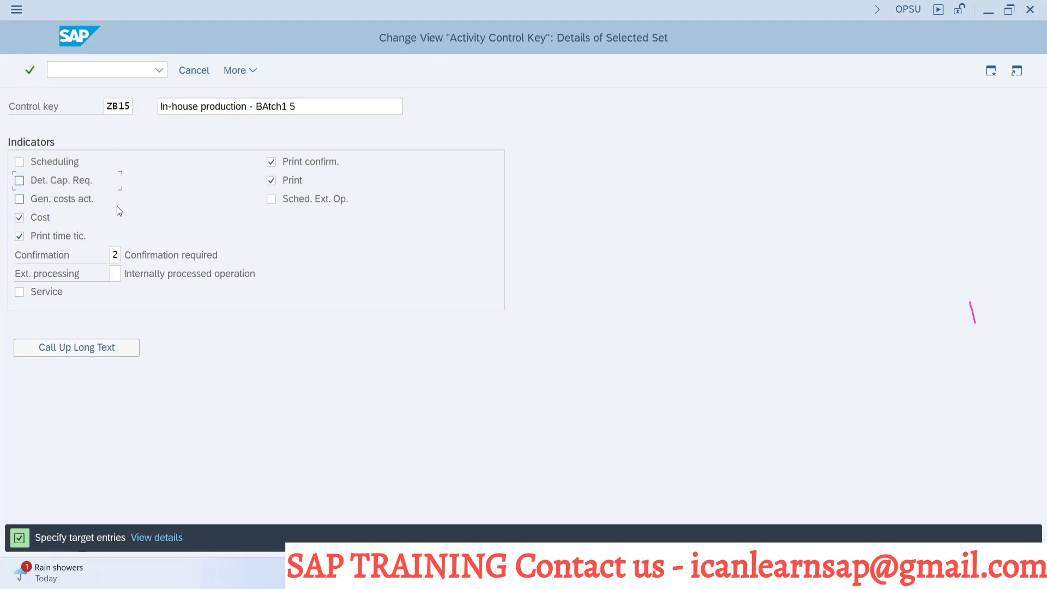
pyautogui.click(27, 69)
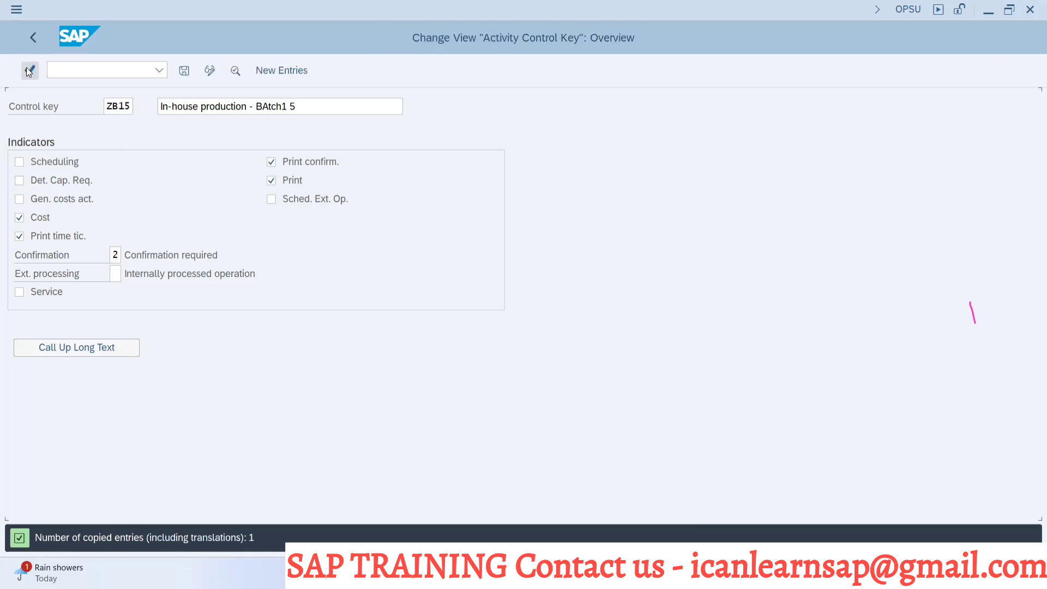
pyautogui.click(180, 73)
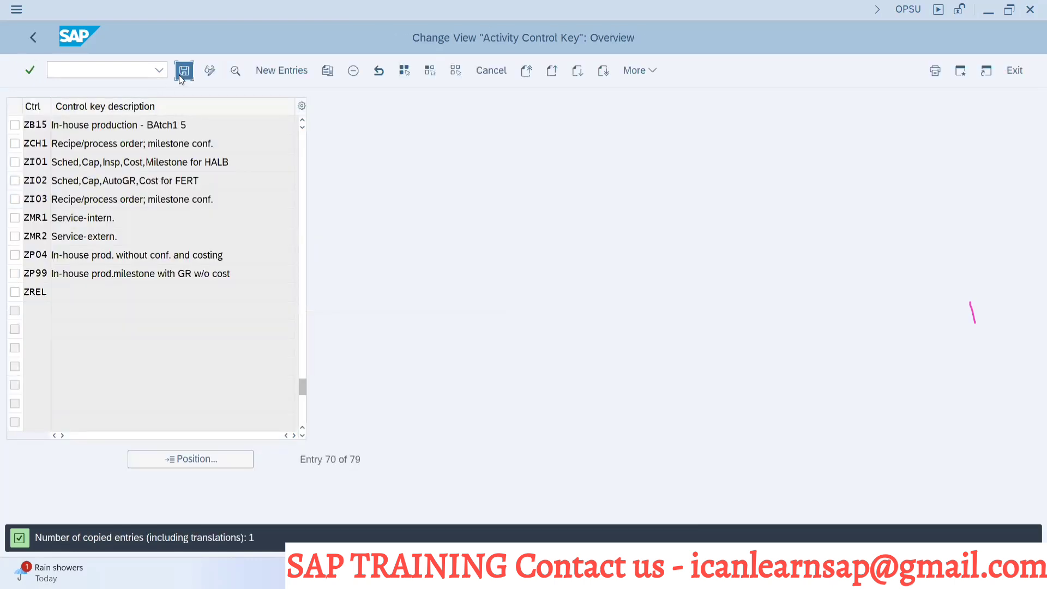
pyautogui.click(293, 292)
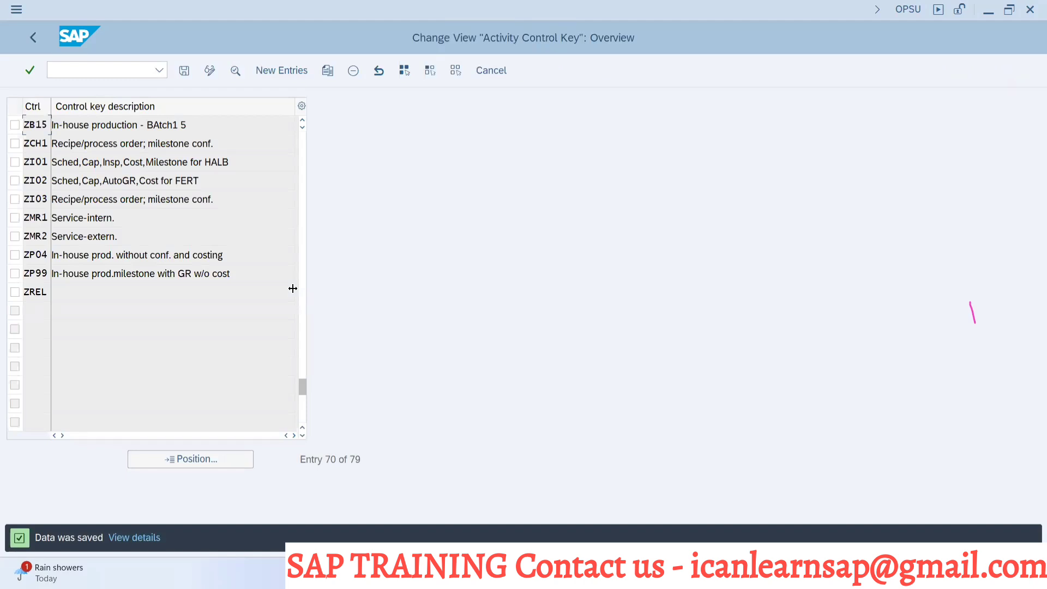
# Switch to the CR02 session, set work center SOLDERIN's default control key to ZB15, save it and reopen its default values
pyautogui.hotkey('alt', 'Tab')
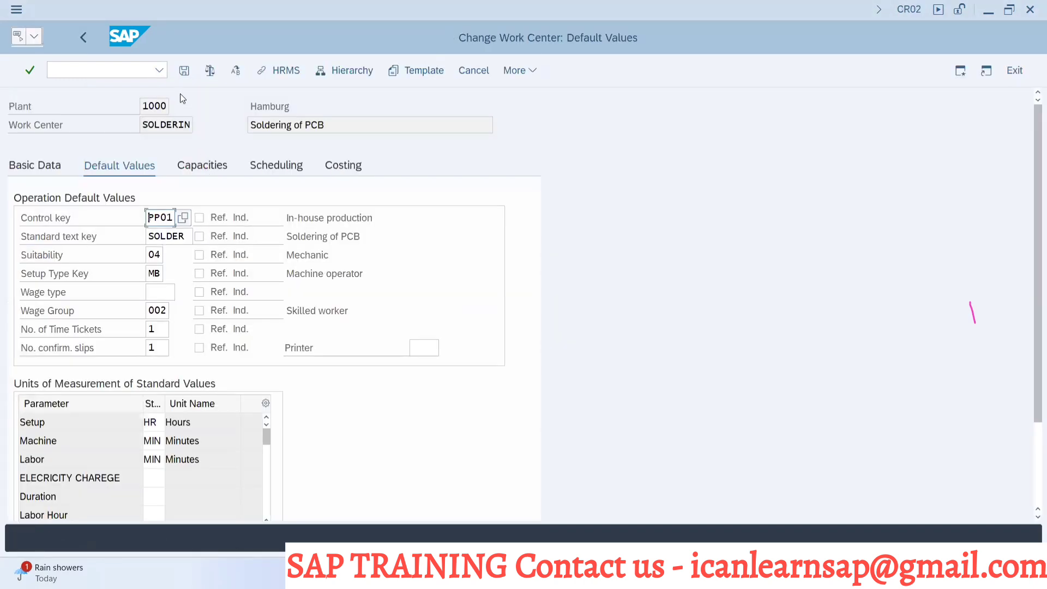
pyautogui.press('F10')
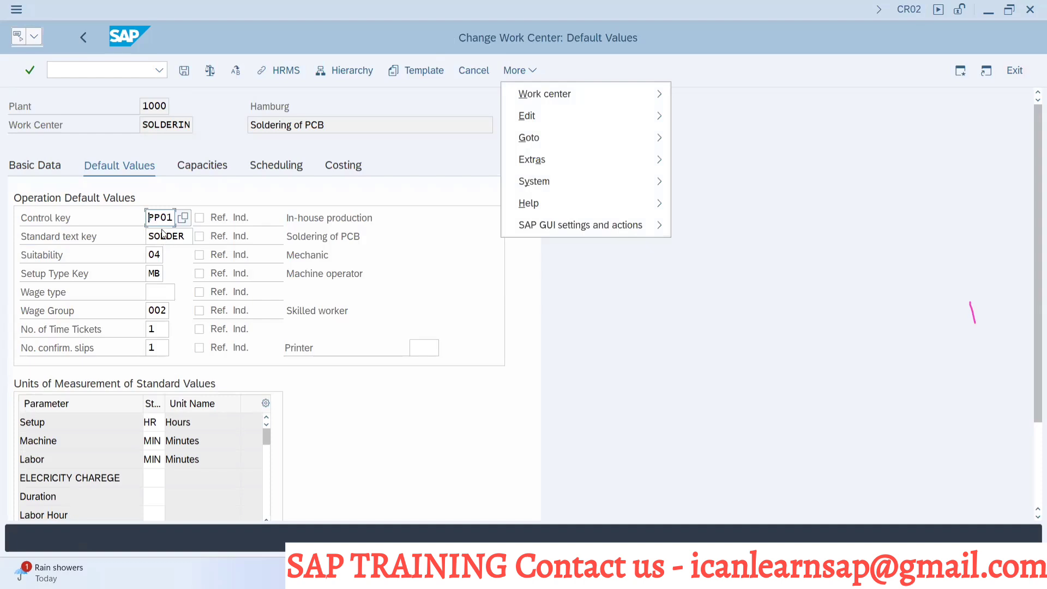
pyautogui.click(183, 217)
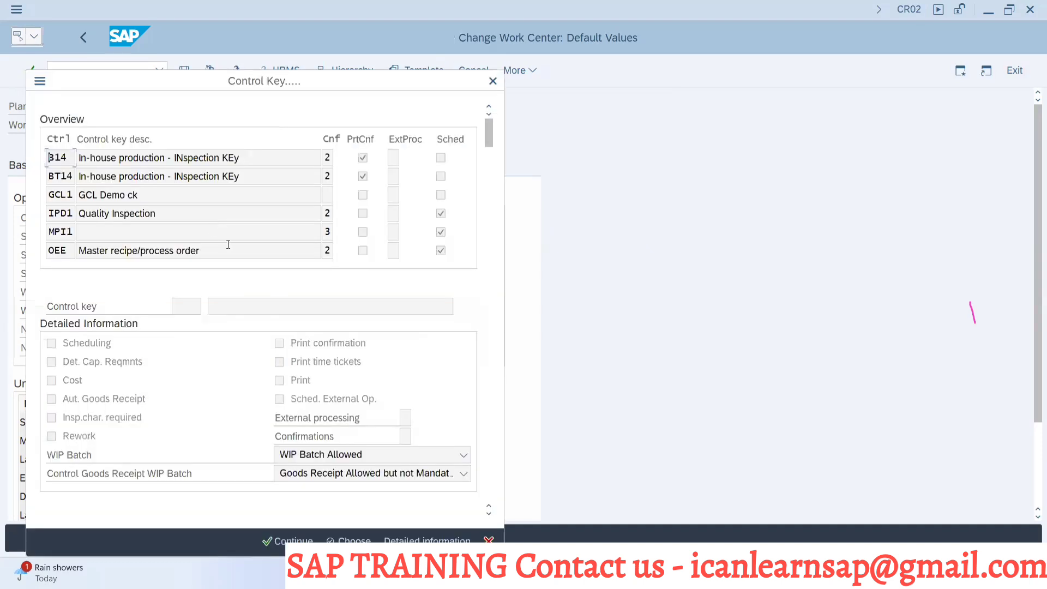
pyautogui.click(493, 80)
pyautogui.press('Delete')
pyautogui.press('Delete')
pyautogui.press('Delete')
pyautogui.press('Delete')
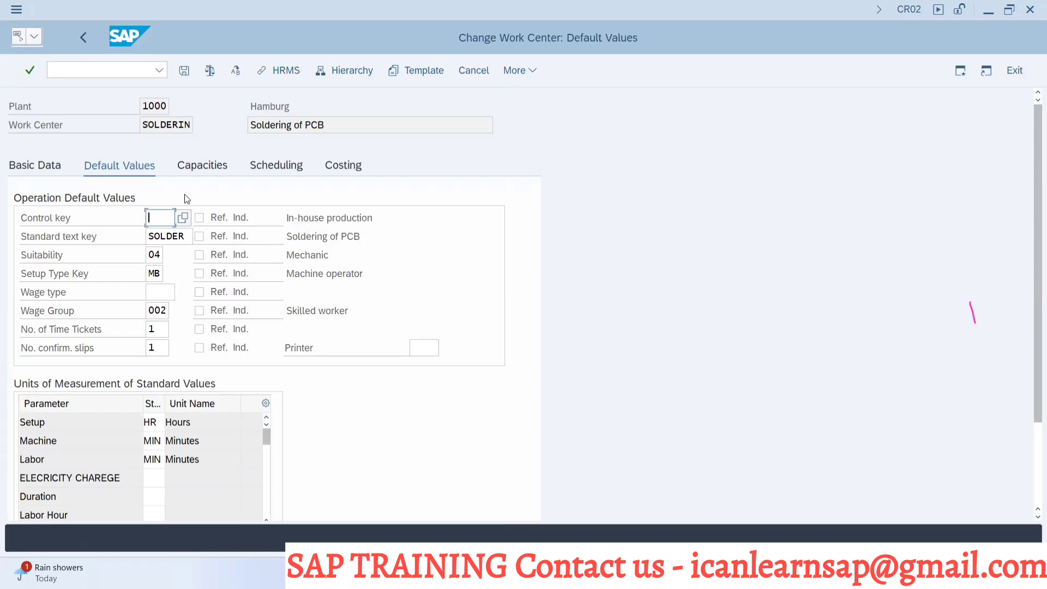
pyautogui.write('ZB15')
pyautogui.press('Return')
pyautogui.click(187, 74)
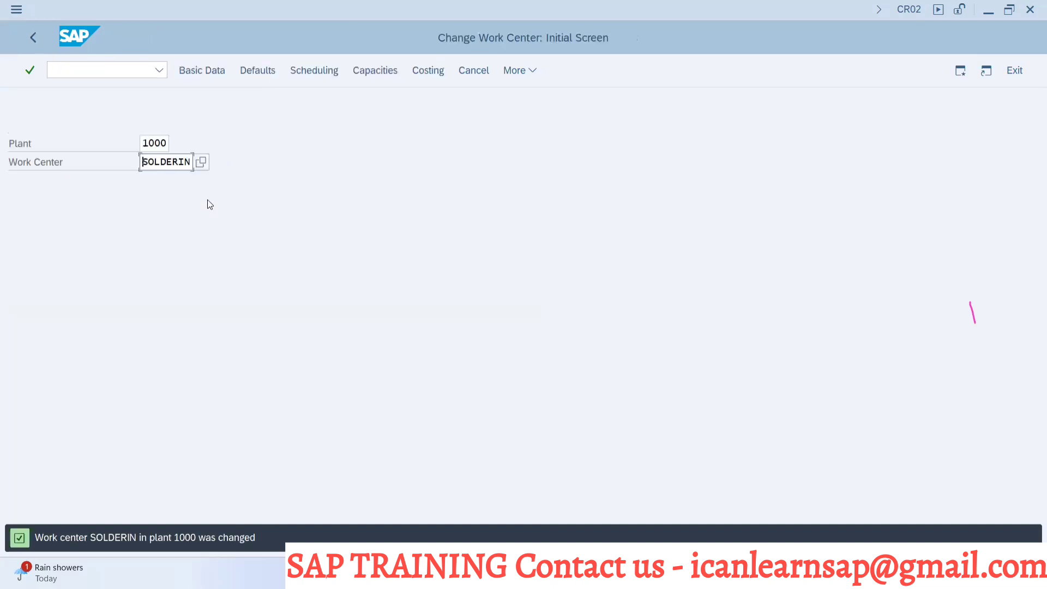
pyautogui.press('Return')
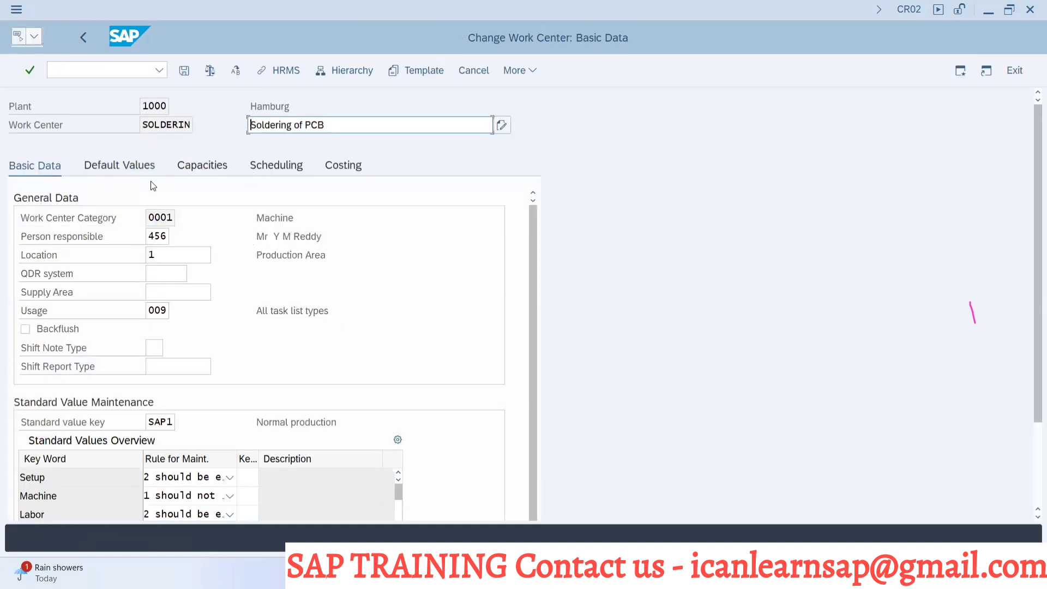
pyautogui.click(124, 164)
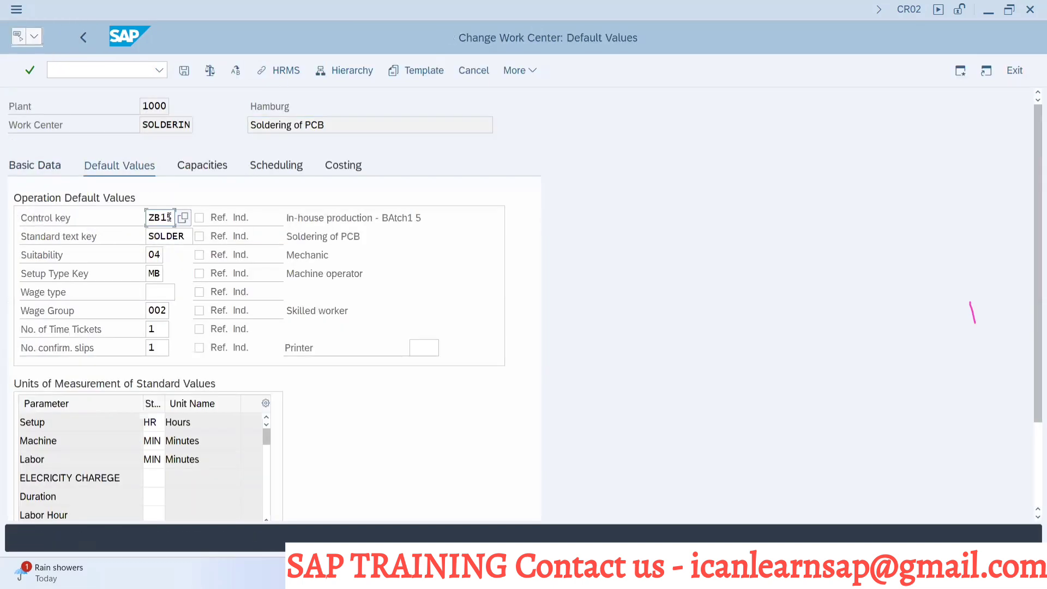
# Switch to the CA02 routing session, close the control key list and try to set ZB15 as operation 0040's control key
pyautogui.hotkey('alt', 'Tab')
pyautogui.hotkey('alt', 'Tab')
pyautogui.hotkey('alt', 'Tab')
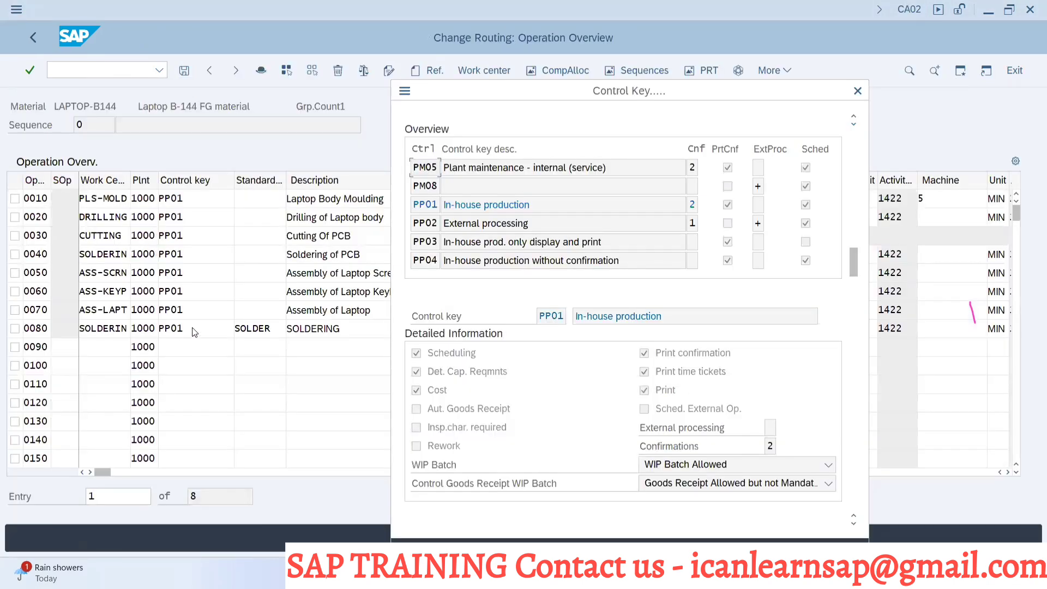
pyautogui.click(857, 91)
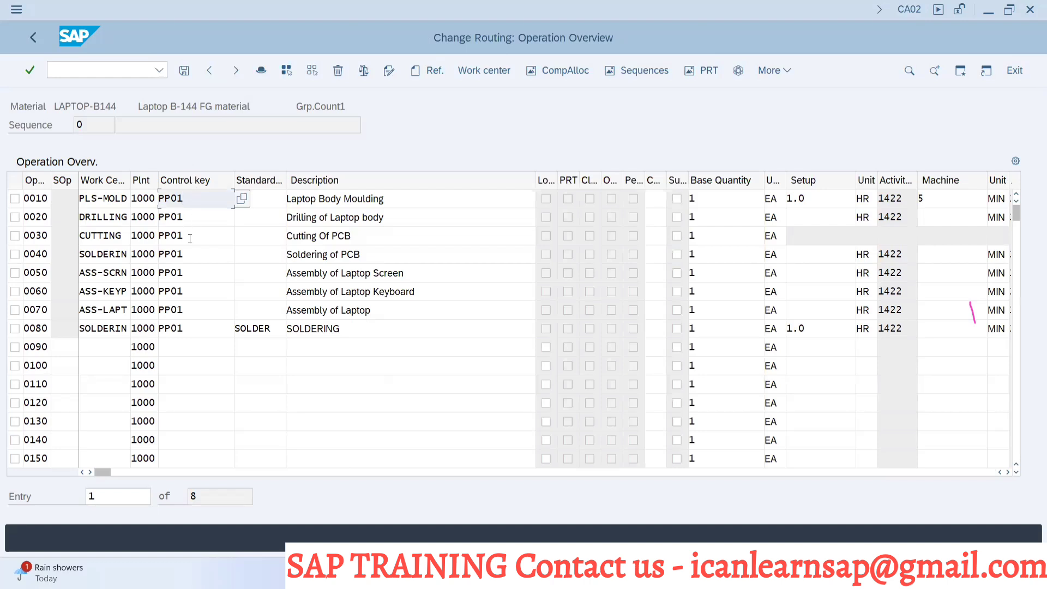
pyautogui.click(192, 255)
pyautogui.press('BackSpace')
pyautogui.press('BackSpace')
pyautogui.press('BackSpace')
pyautogui.press('BackSpace')
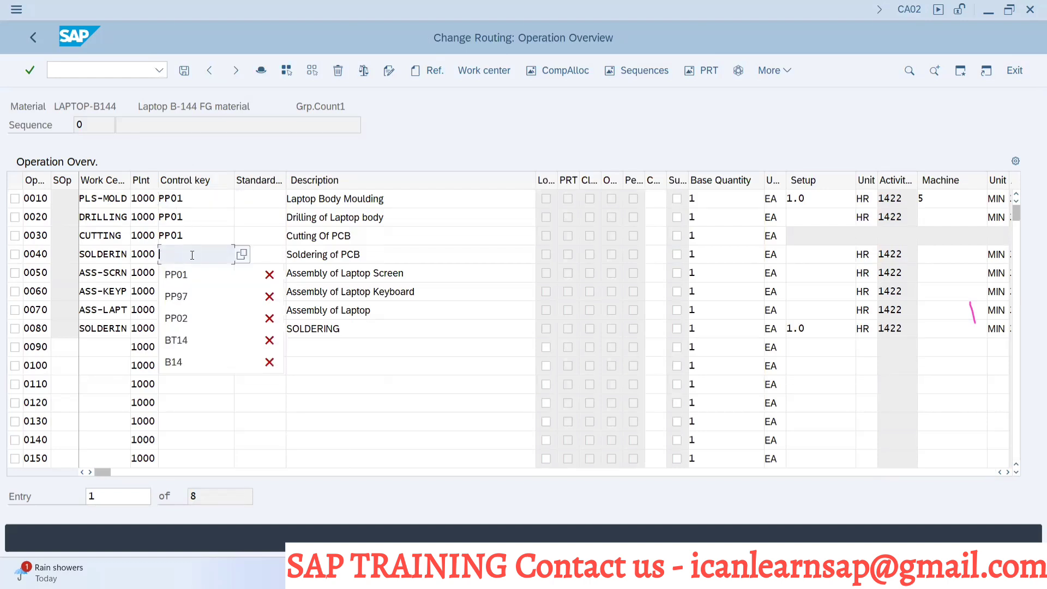
pyautogui.write('Zb1')
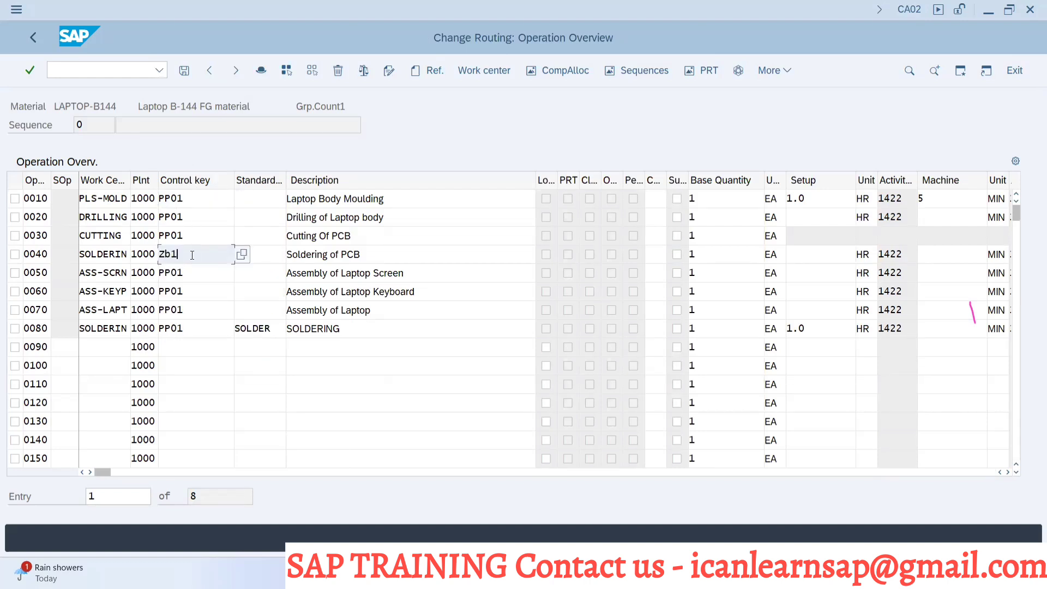
pyautogui.write('5')
pyautogui.press('Return')
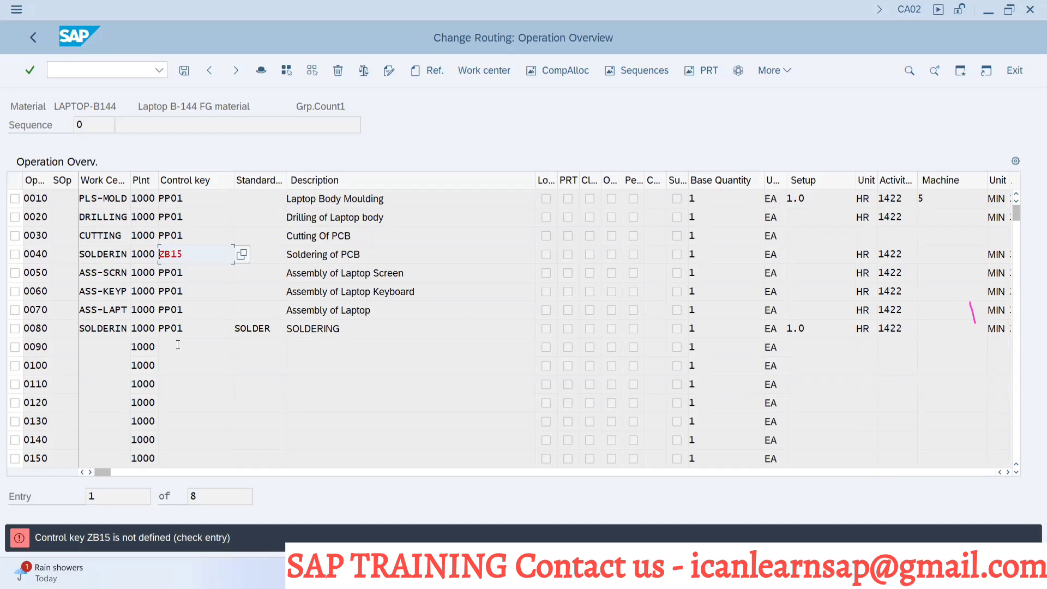
# Find ZB15, "In-house production - BAtch1 5", among the available control keys and choose it for operation 0040
pyautogui.click(241, 255)
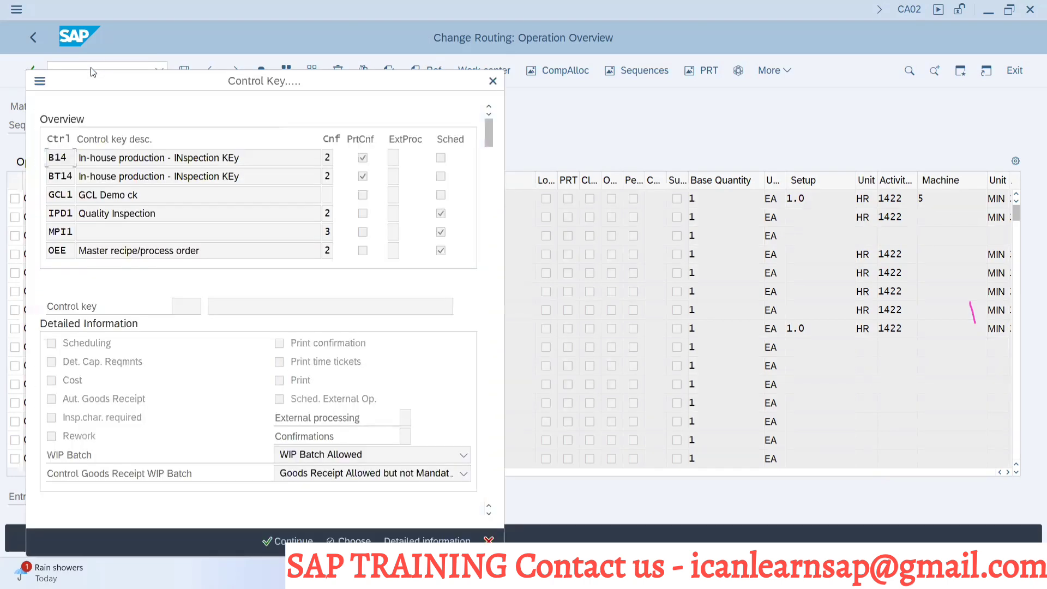
pyautogui.click(489, 212)
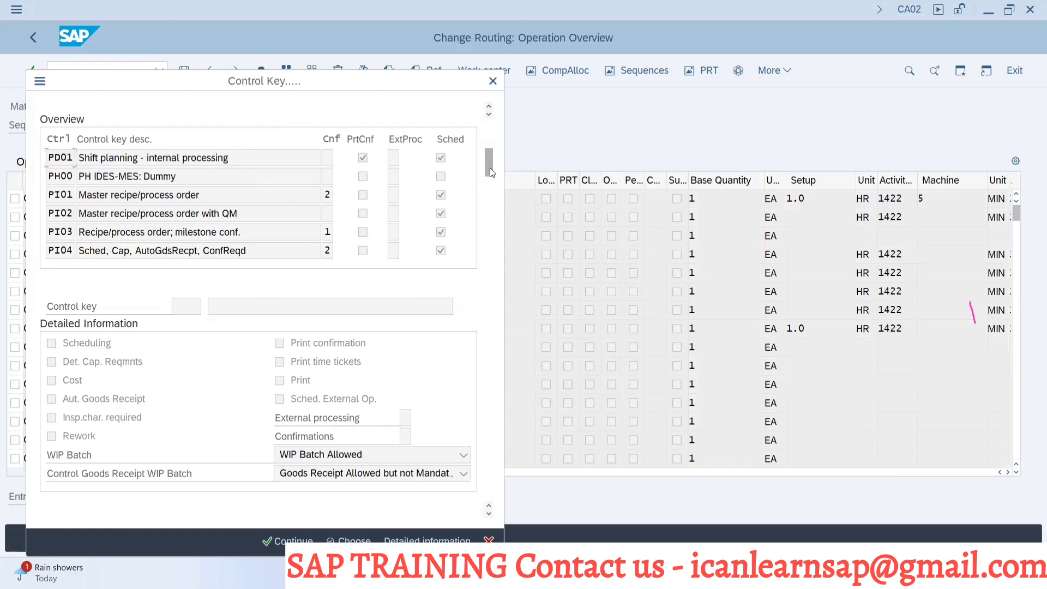
pyautogui.moveTo(489, 168); pyautogui.dragTo(504, 499)
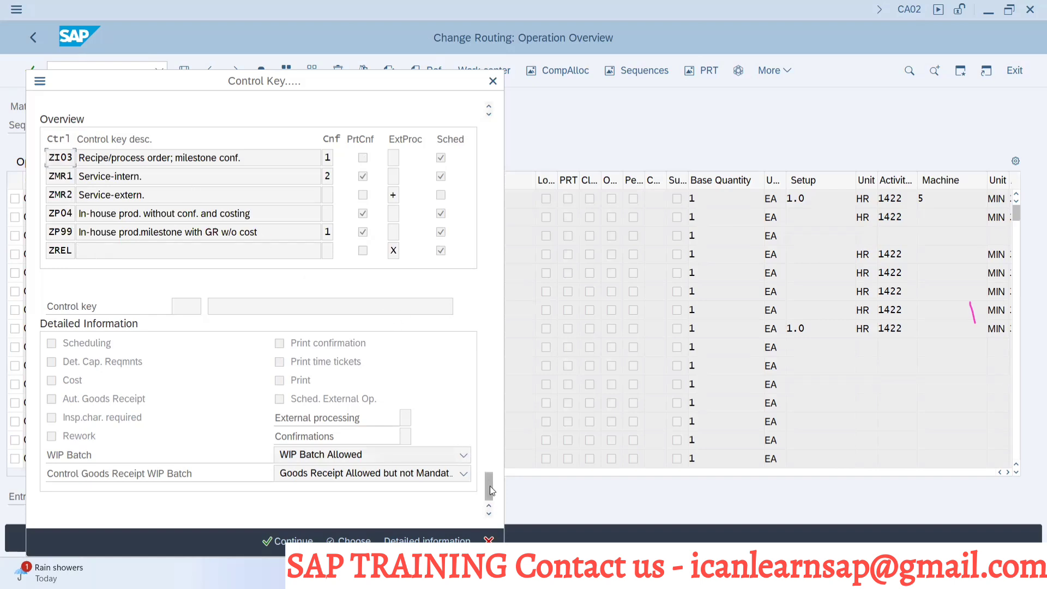
pyautogui.moveTo(490, 485); pyautogui.dragTo(490, 440)
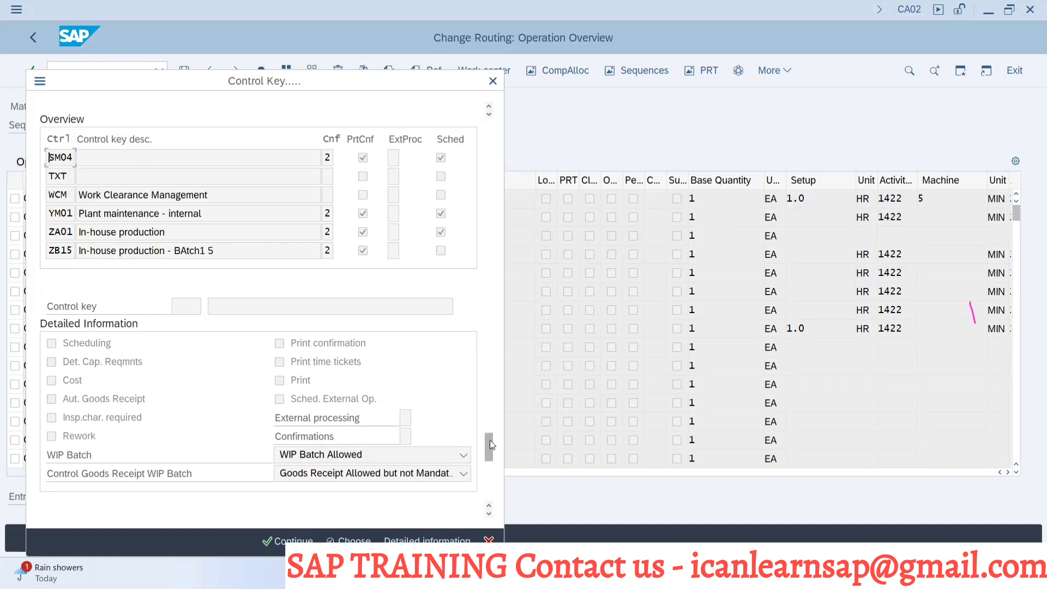
pyautogui.doubleClick(180, 250)
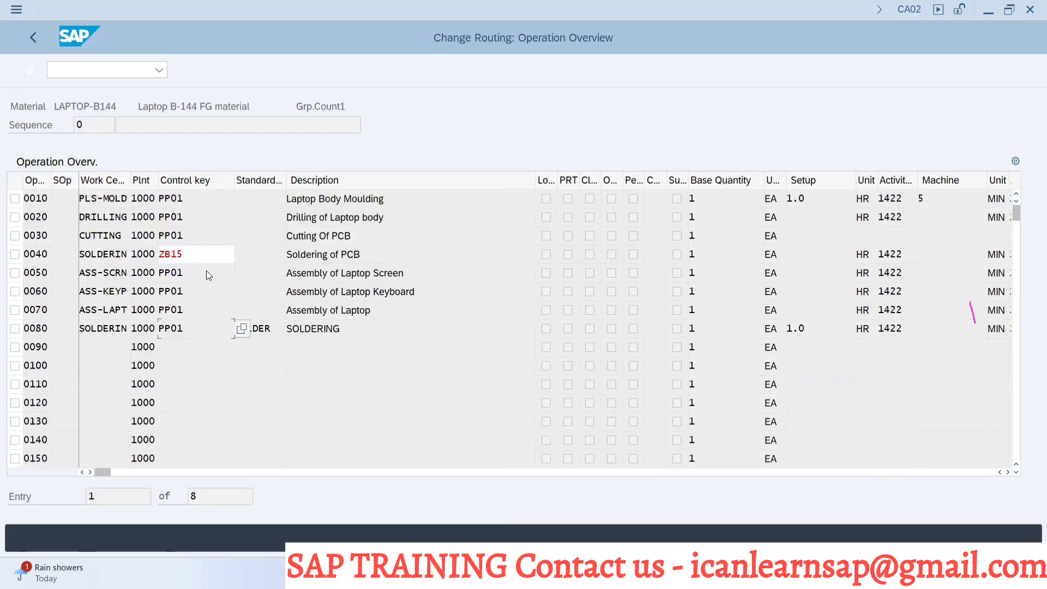
# Switch to PowerPoint to review the slide on the uses of the control key in routing
pyautogui.hotkey('alt', 'Tab')
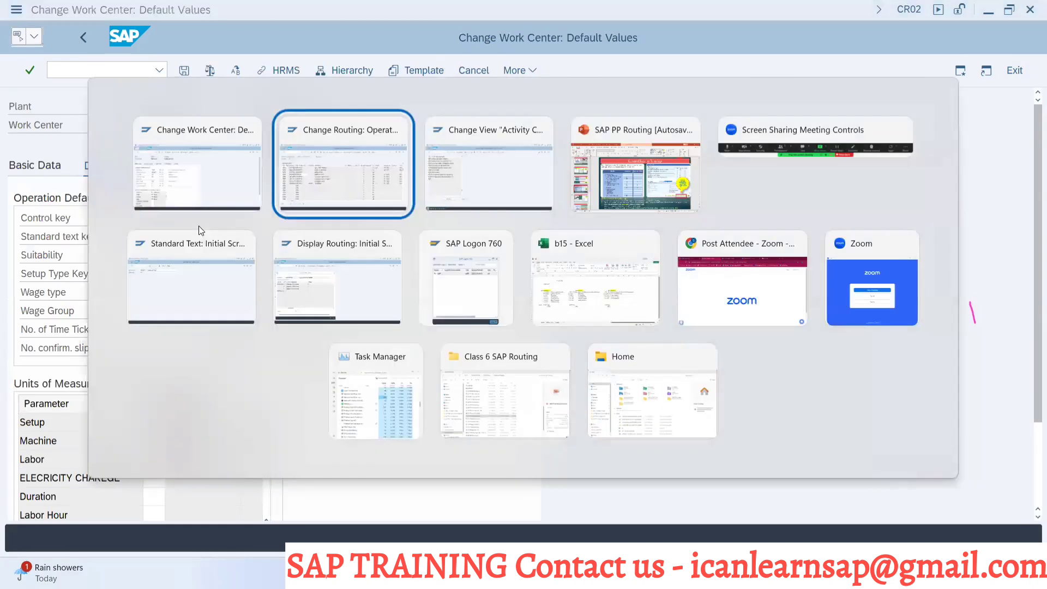
pyautogui.hotkey('alt', 'Tab')
pyautogui.hotkey('alt', 'Tab')
pyautogui.hotkey('alt', 'Tab')
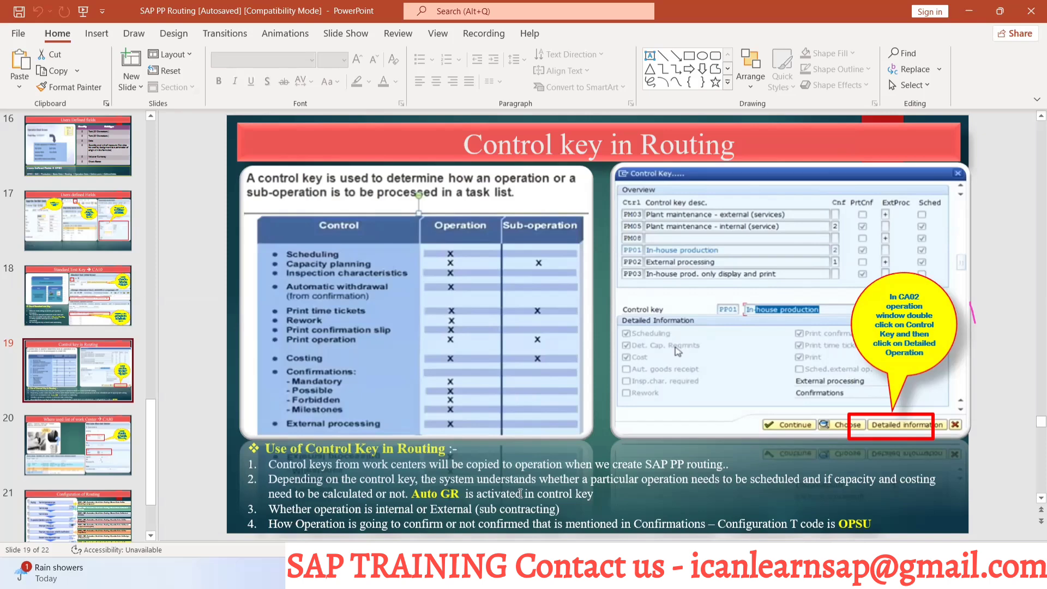
# Return to work center SOLDERIN in SAP and browse its available control keys as far as PP01 to PP04
pyautogui.hotkey('alt', 'Tab')
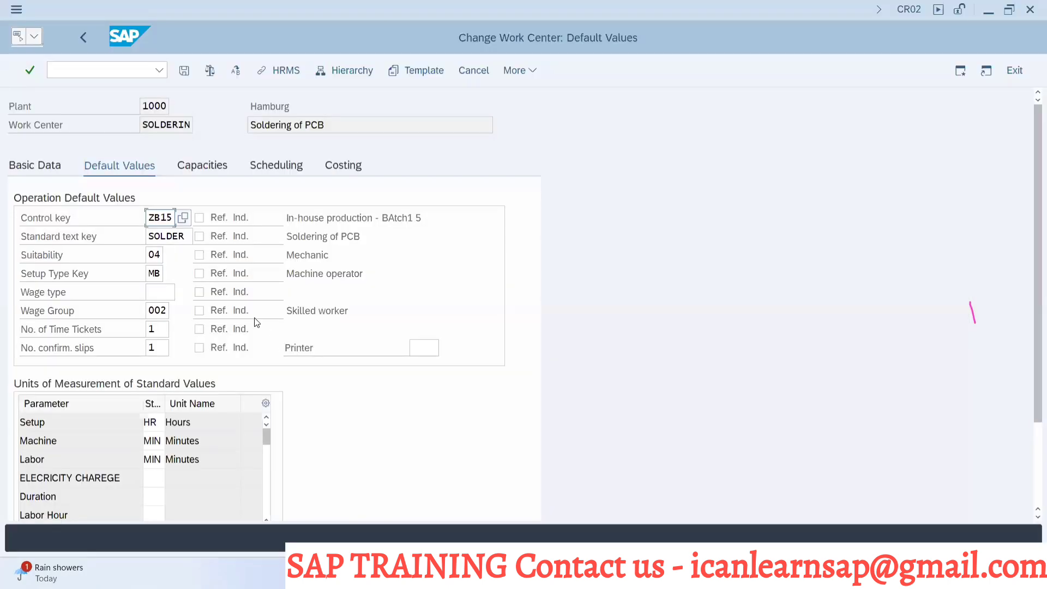
pyautogui.click(182, 217)
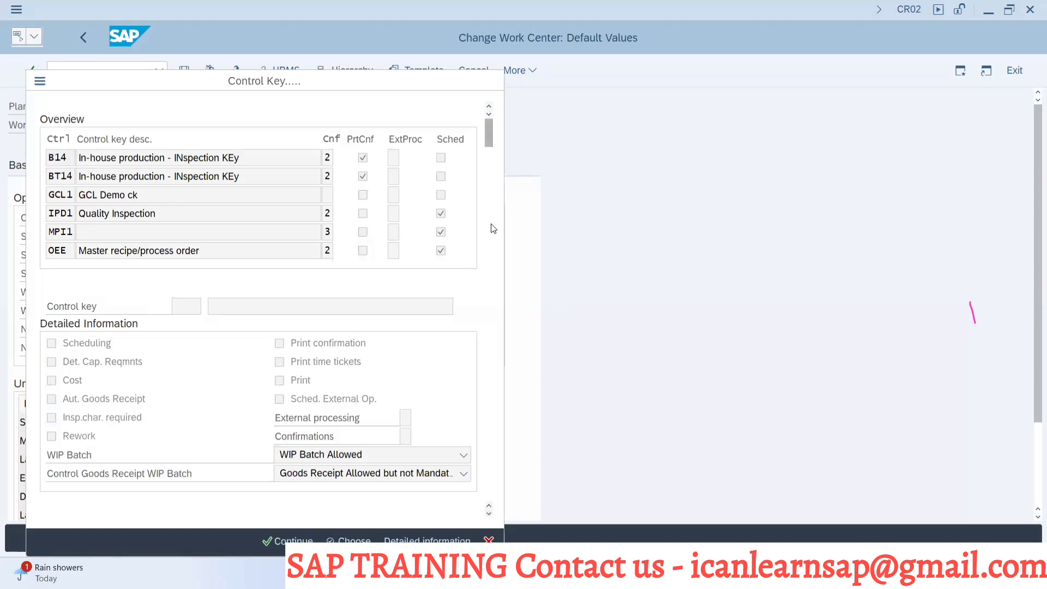
pyautogui.scroll(-3, 494, 227)
pyautogui.scroll(-2, 493, 239)
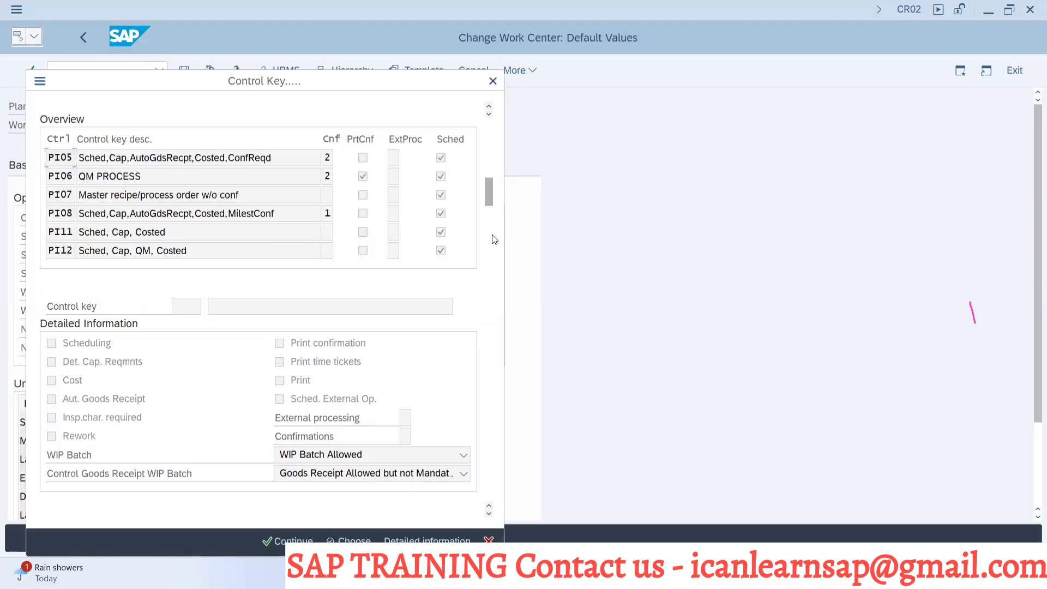
pyautogui.scroll(-3, 492, 251)
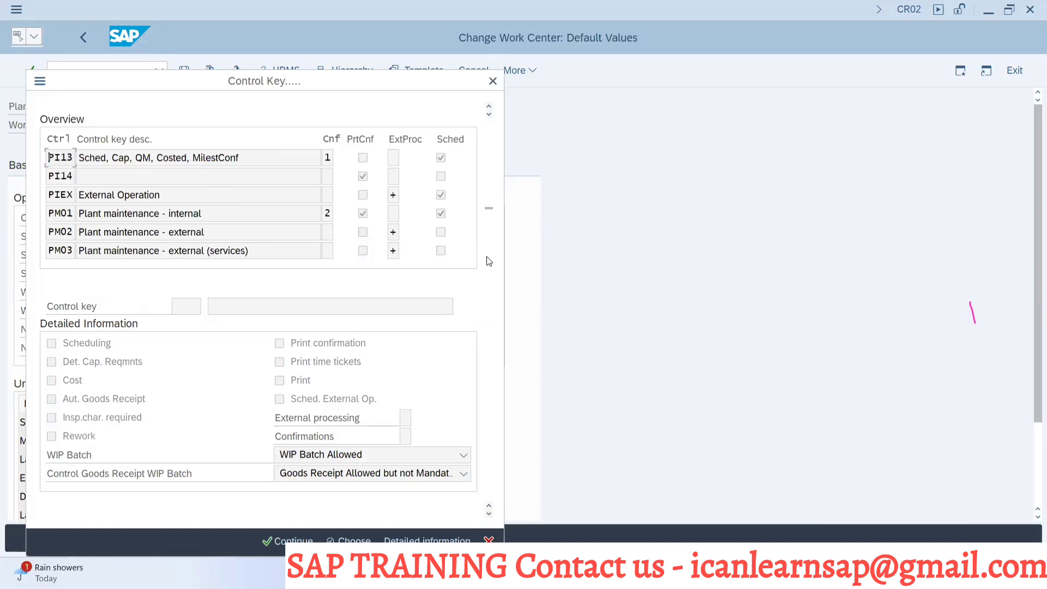
pyautogui.scroll(-3, 490, 275)
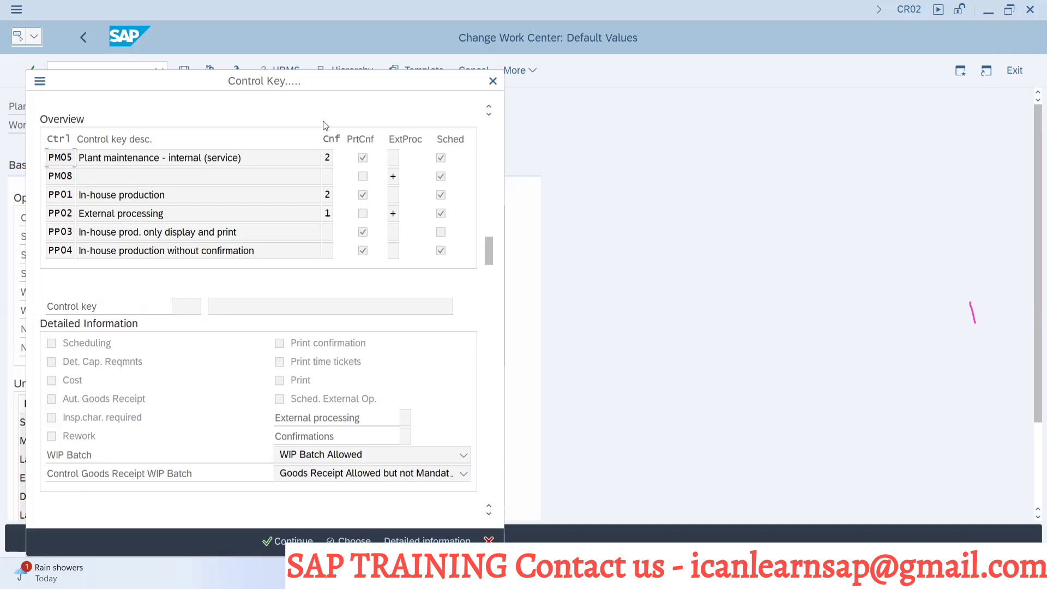
# Compare the control keys of the routing operations with the work center's control key list, and switch to the PowerPoint slide
pyautogui.hotkey('alt', 'Tab')
pyautogui.hotkey('alt', 'Tab')
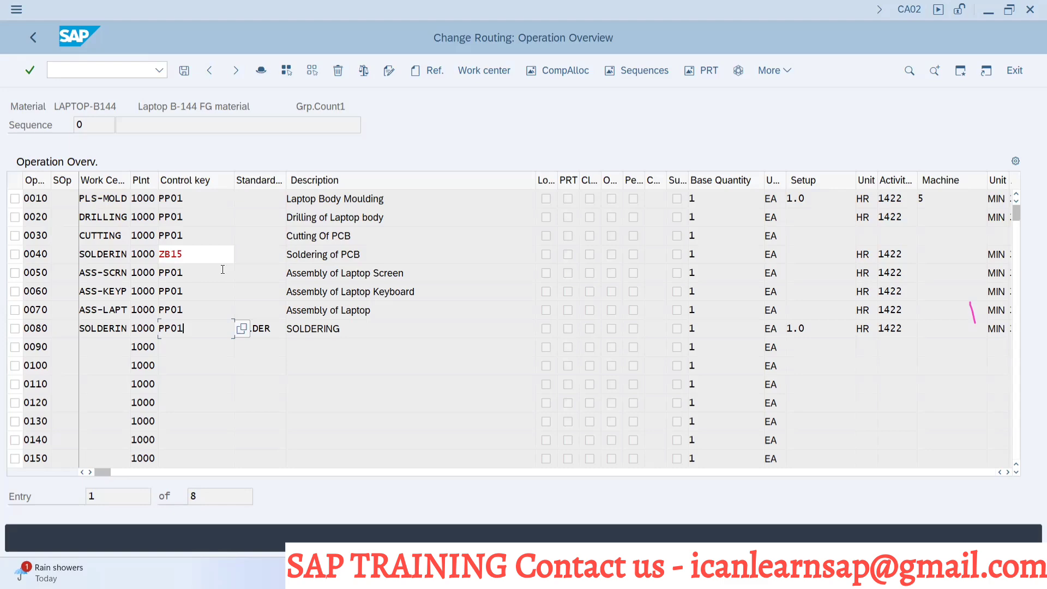
pyautogui.hotkey('alt', 'Tab')
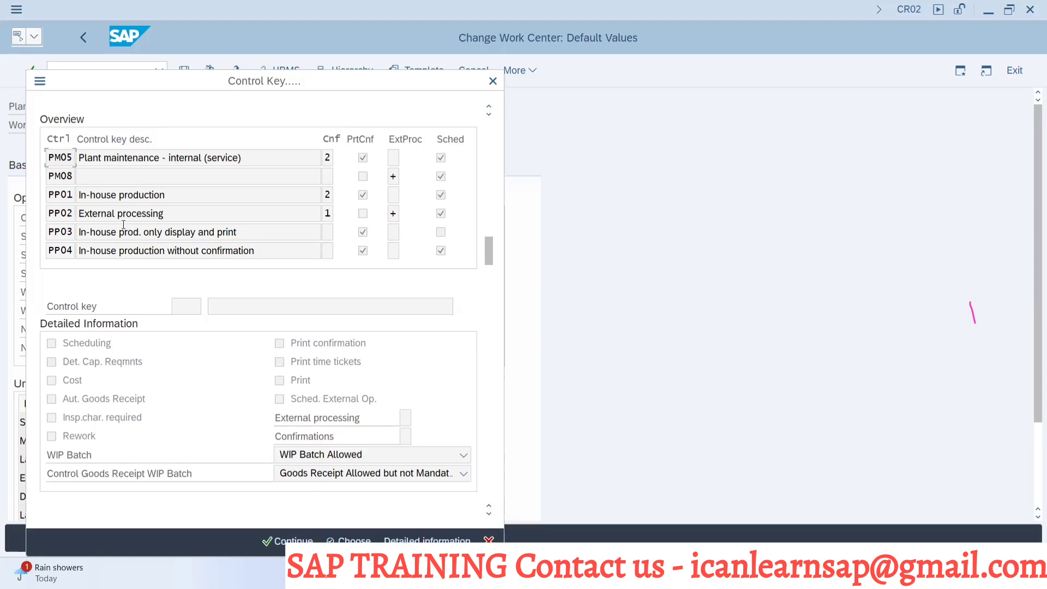
pyautogui.hotkey('alt', 'Tab')
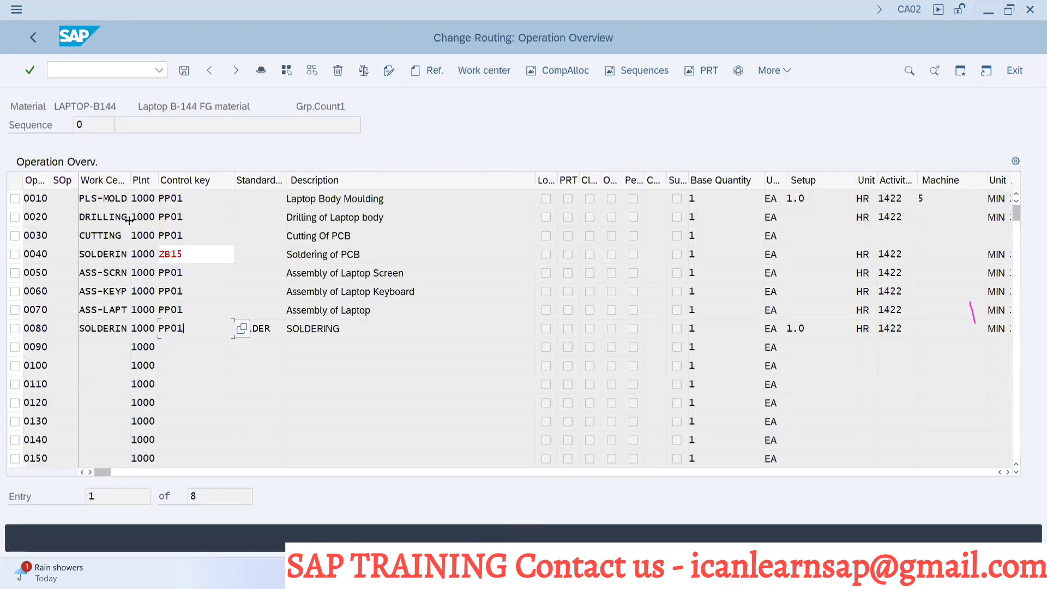
pyautogui.hotkey('alt', 'Tab')
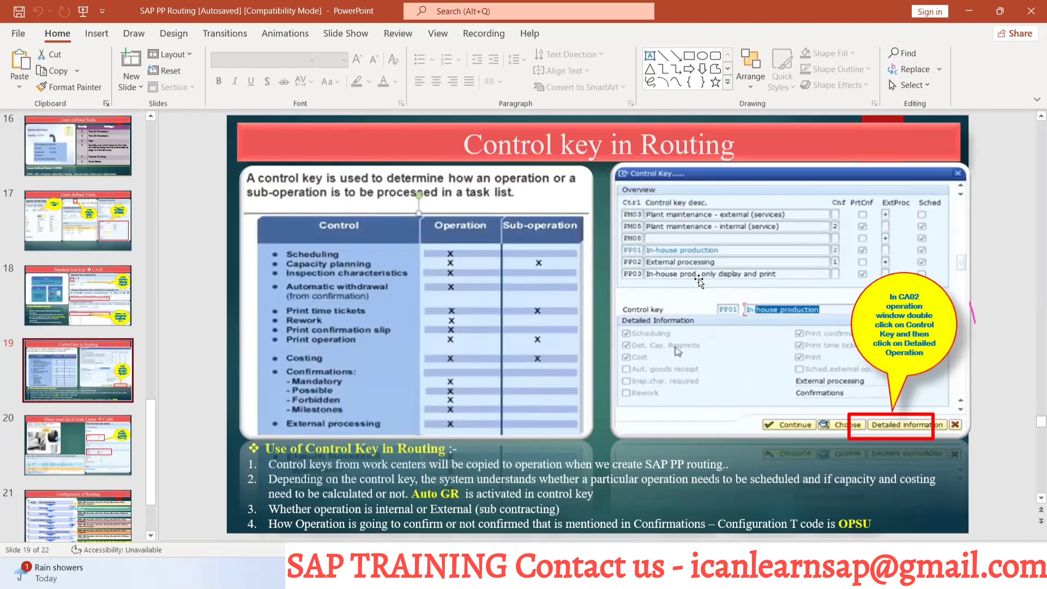
# Return to the routing in SAP, check the ZB15 entry of operation 0040 again, and switch back to the PowerPoint slide
pyautogui.hotkey('alt', 'Tab')
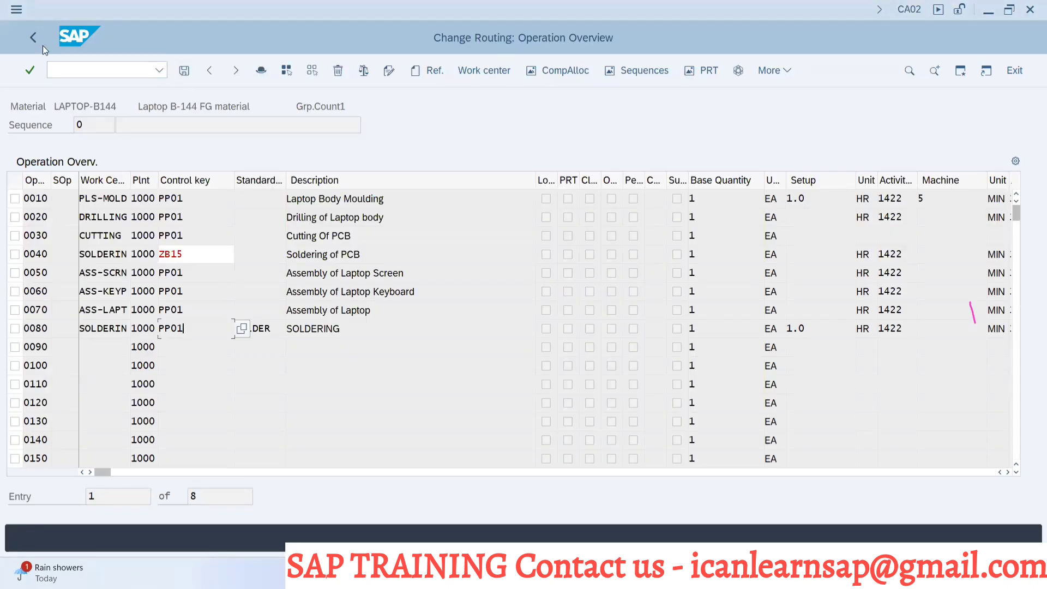
pyautogui.press('Return')
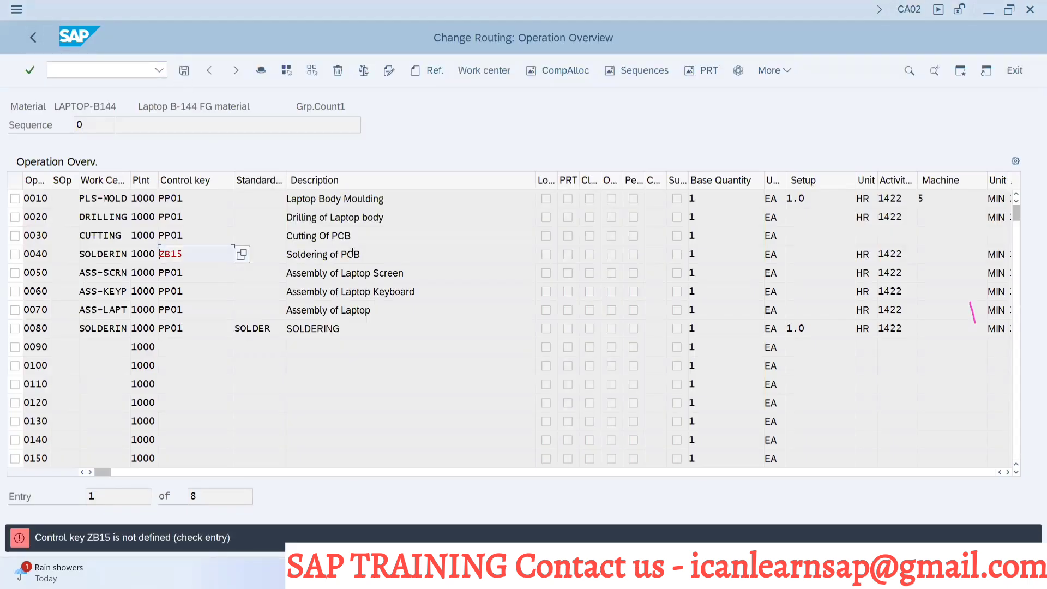
pyautogui.hotkey('alt', 'Tab')
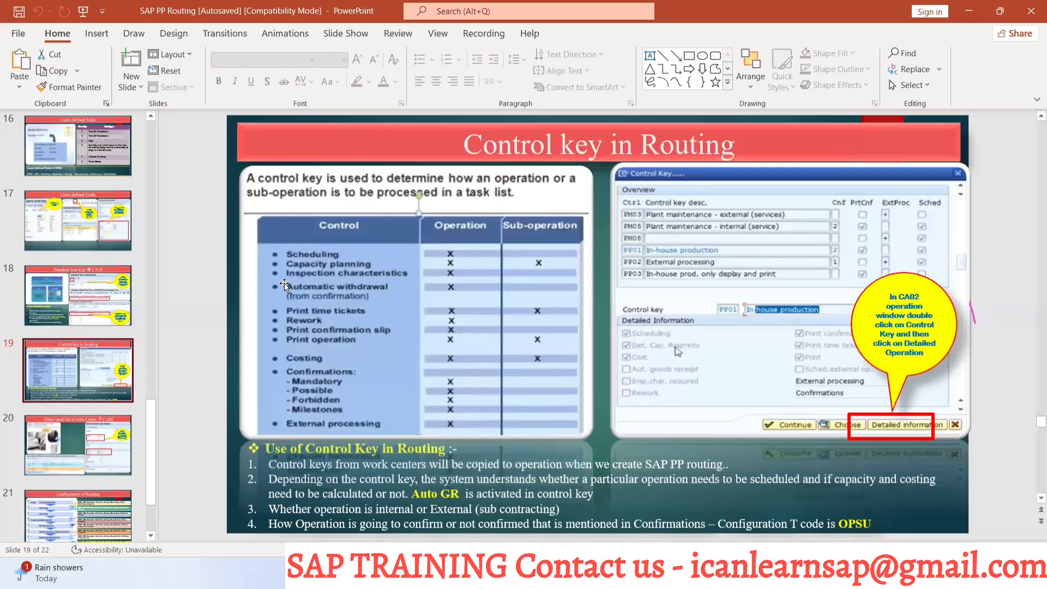
# Return to SAP, restart transaction CA02 with task list status 4, and open routing group 50001720 of material LAPTOP-B144
pyautogui.hotkey('alt', 'Tab')
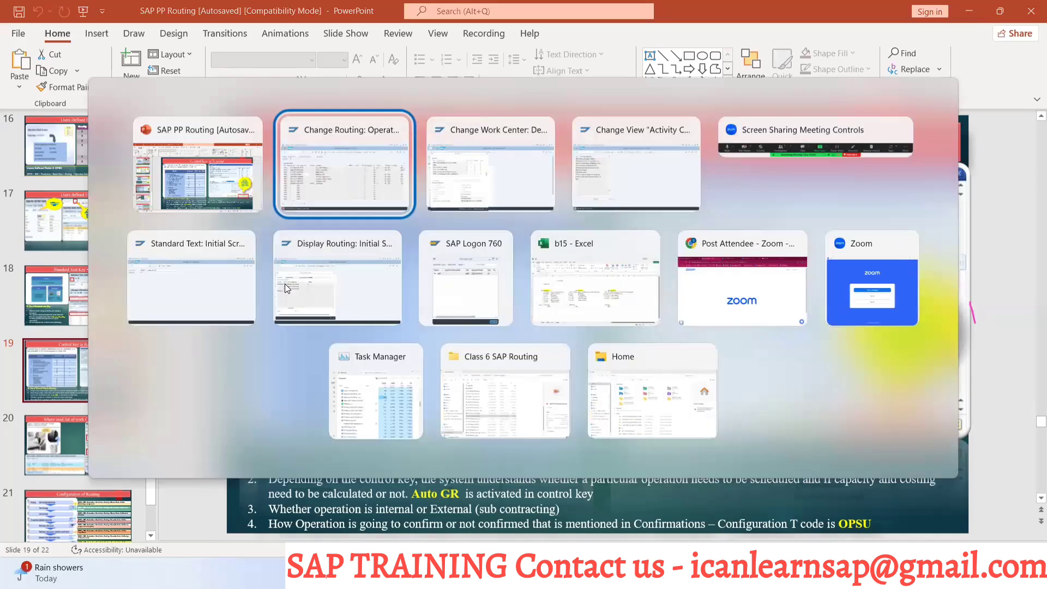
pyautogui.click(84, 76)
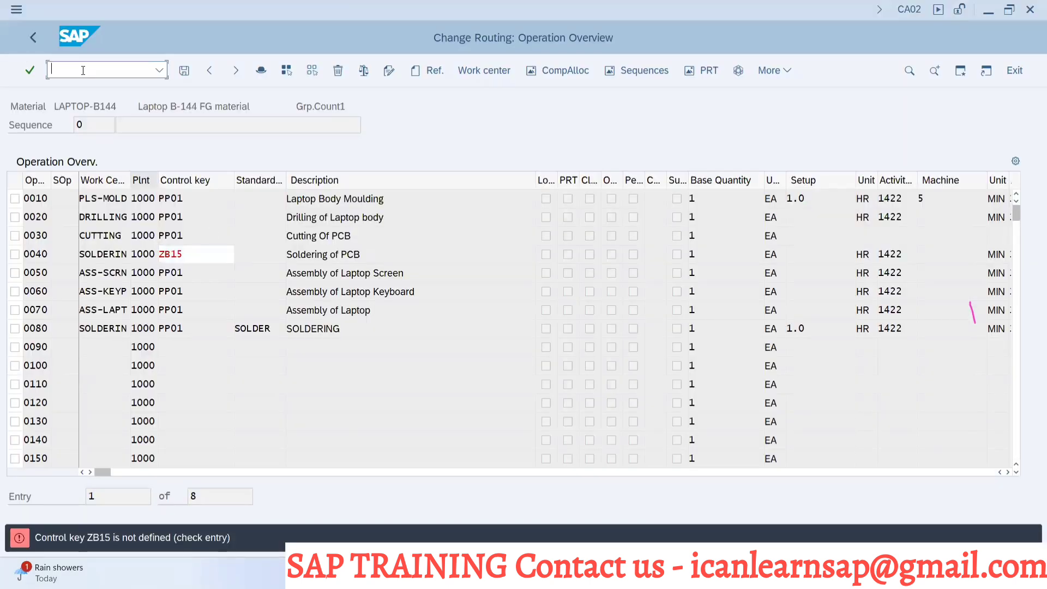
pyautogui.write('/nca02')
pyautogui.press('Return')
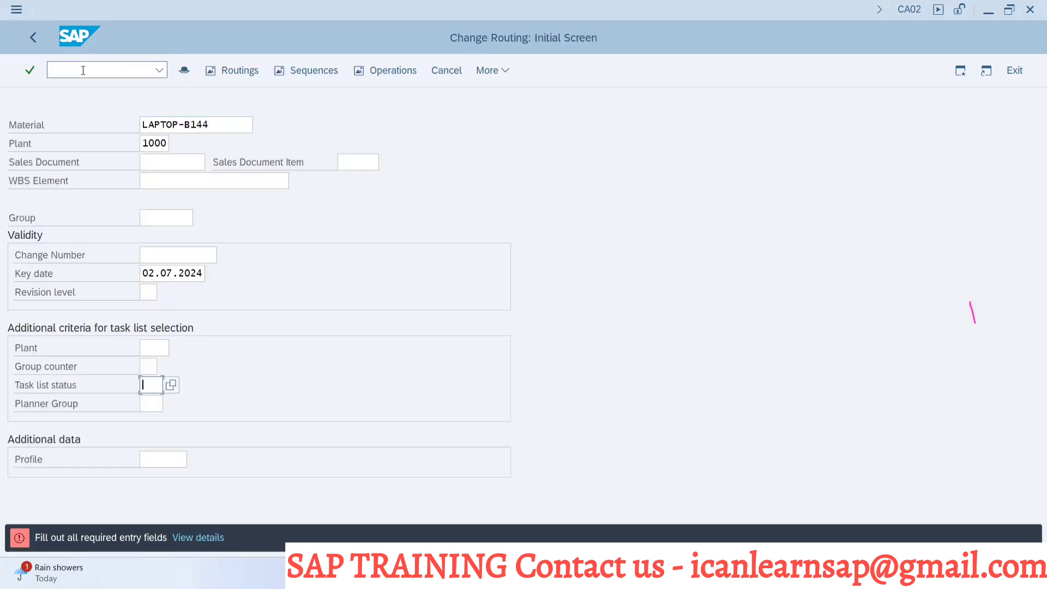
pyautogui.write('4')
pyautogui.press('Return')
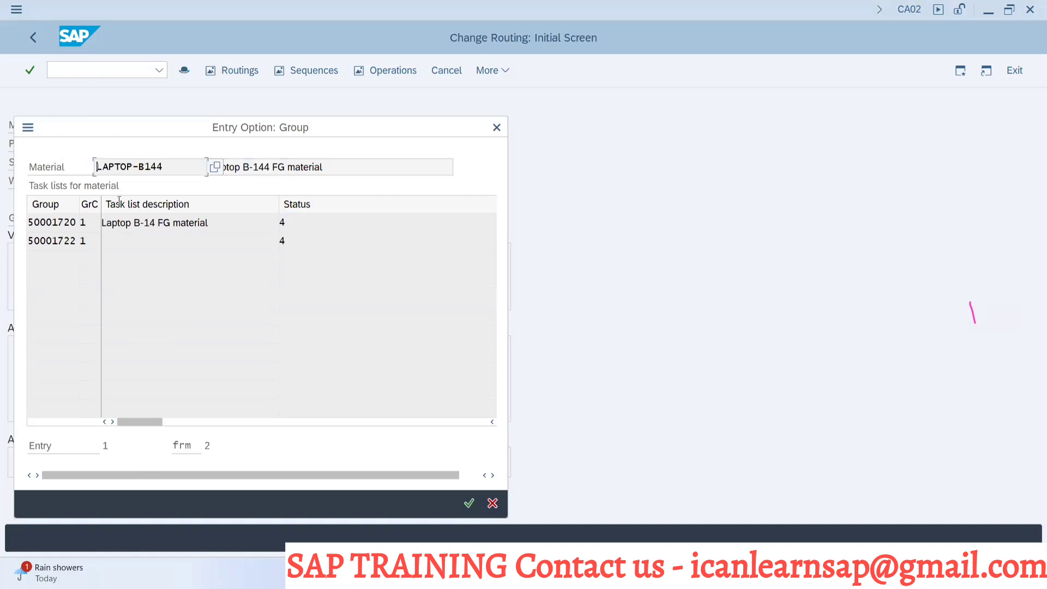
pyautogui.doubleClick(124, 222)
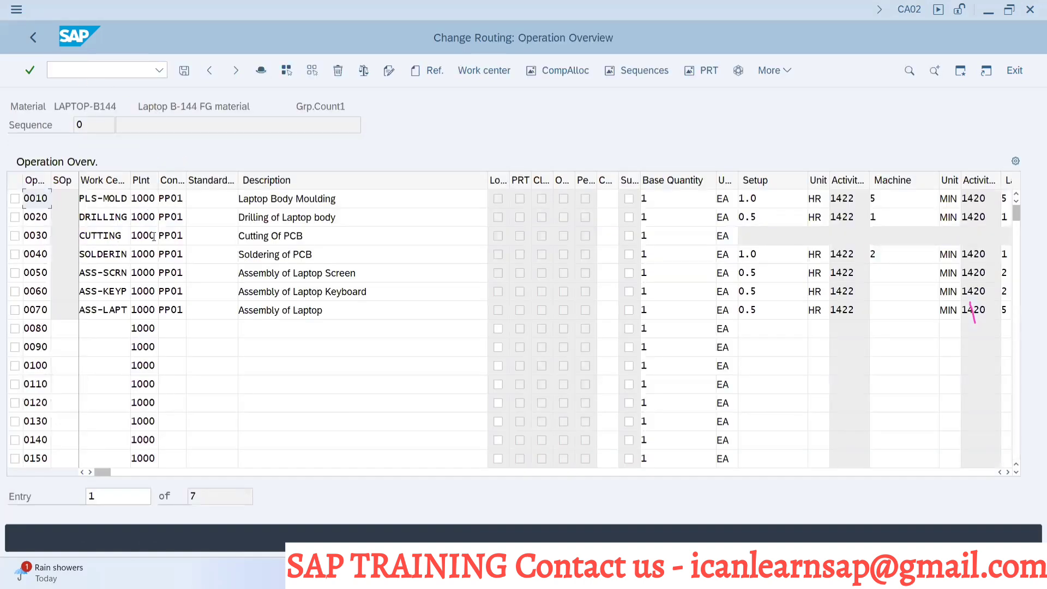
# Try to assign control key PP02 for external processing to operation 0030, Cutting Of PCB
pyautogui.click(153, 236)
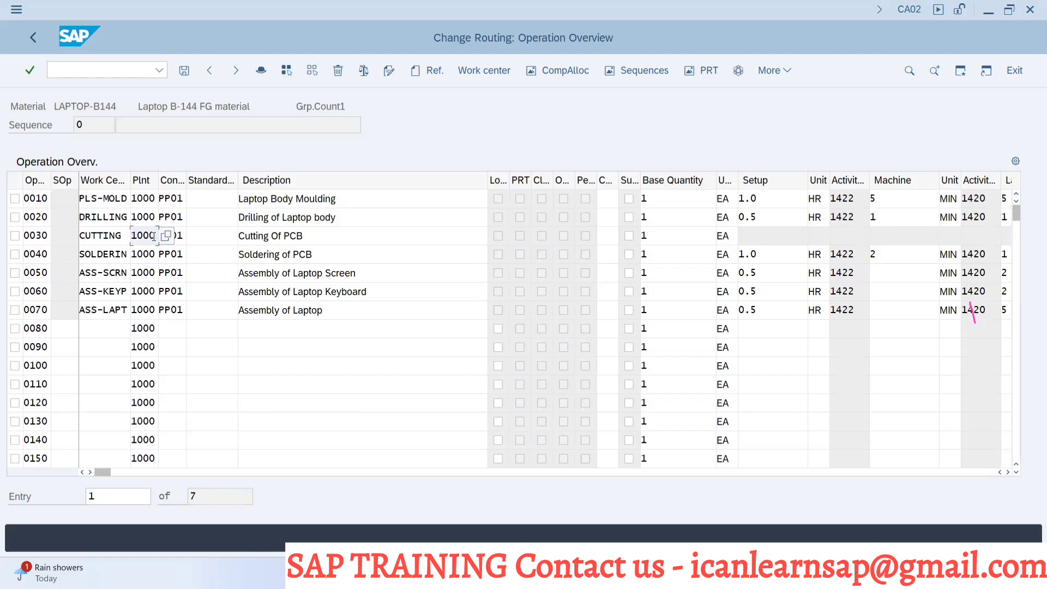
pyautogui.click(183, 237)
pyautogui.press('Down')
pyautogui.press('Down')
pyautogui.press('Down')
pyautogui.press('Return')
pyautogui.press('Return')
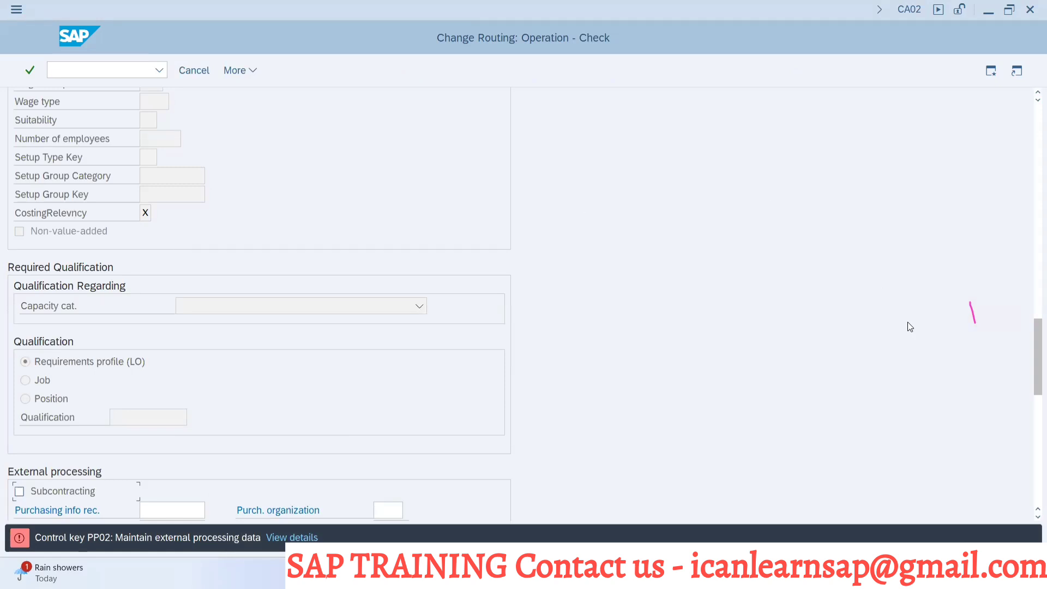
# Mark the operation as subcontracting in the external processing data and set the purchasing organization to 0001
pyautogui.click(189, 510)
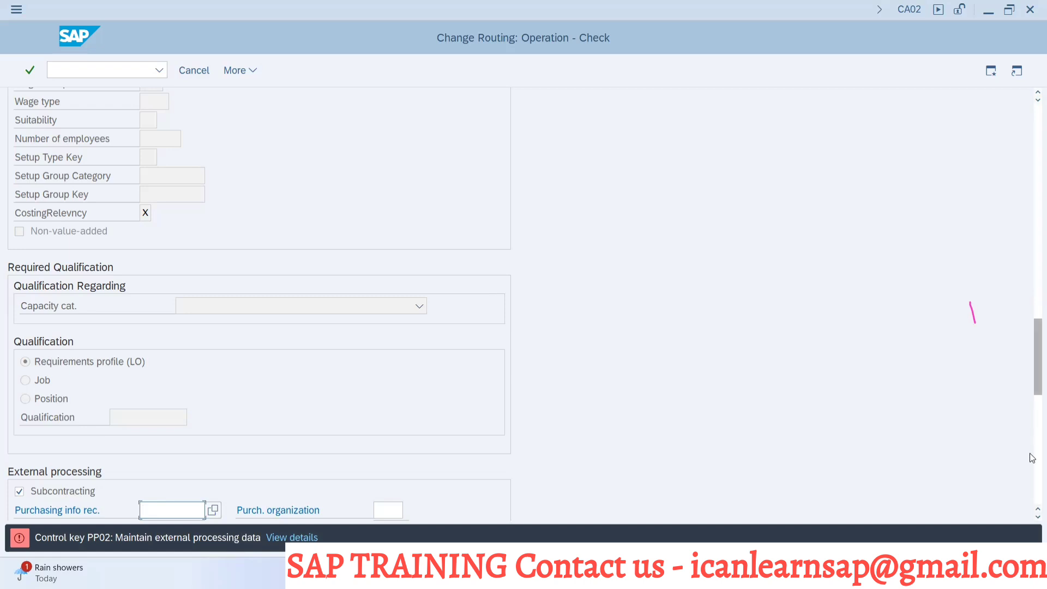
pyautogui.click(1031, 518)
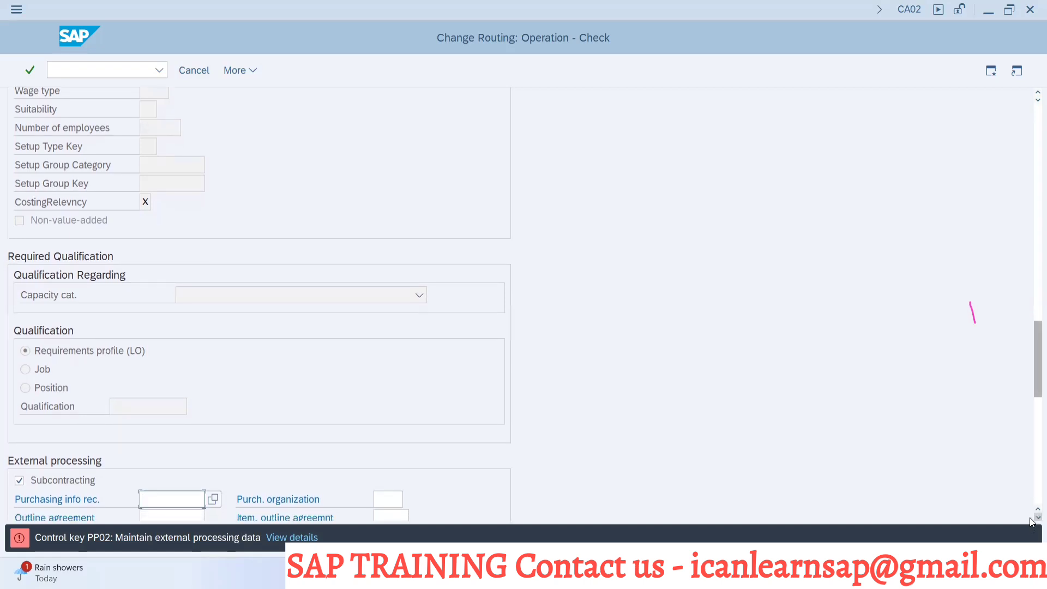
pyautogui.scroll(-5, 1032, 518)
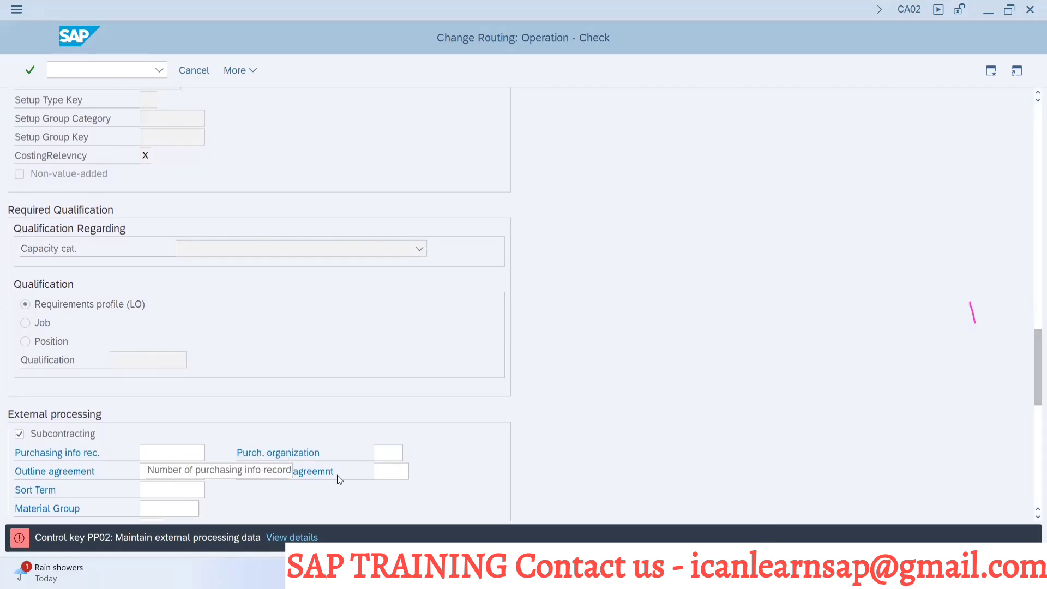
pyautogui.click(393, 455)
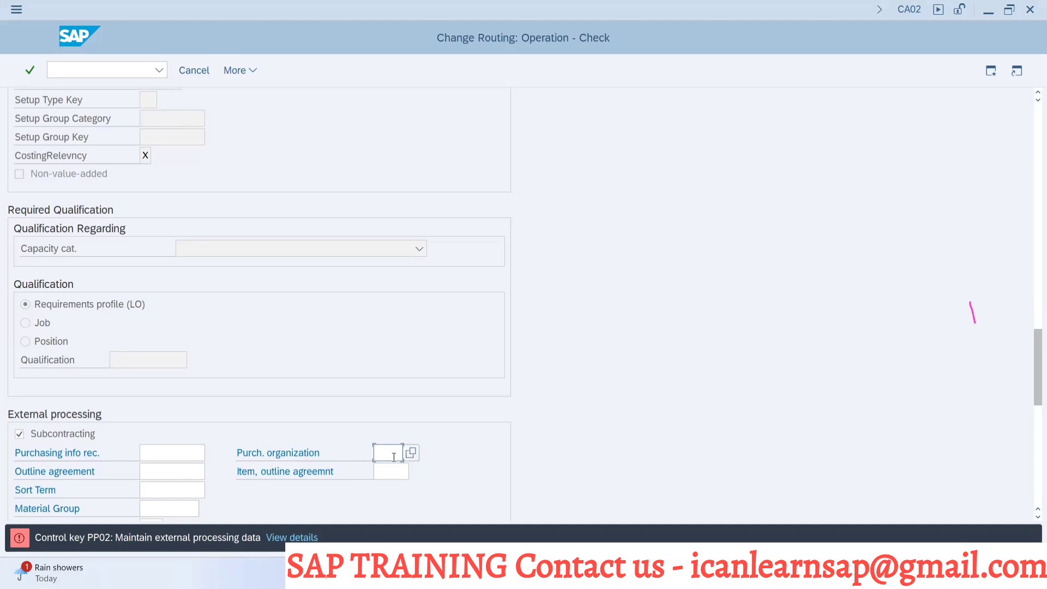
pyautogui.write('0001')
pyautogui.click(185, 474)
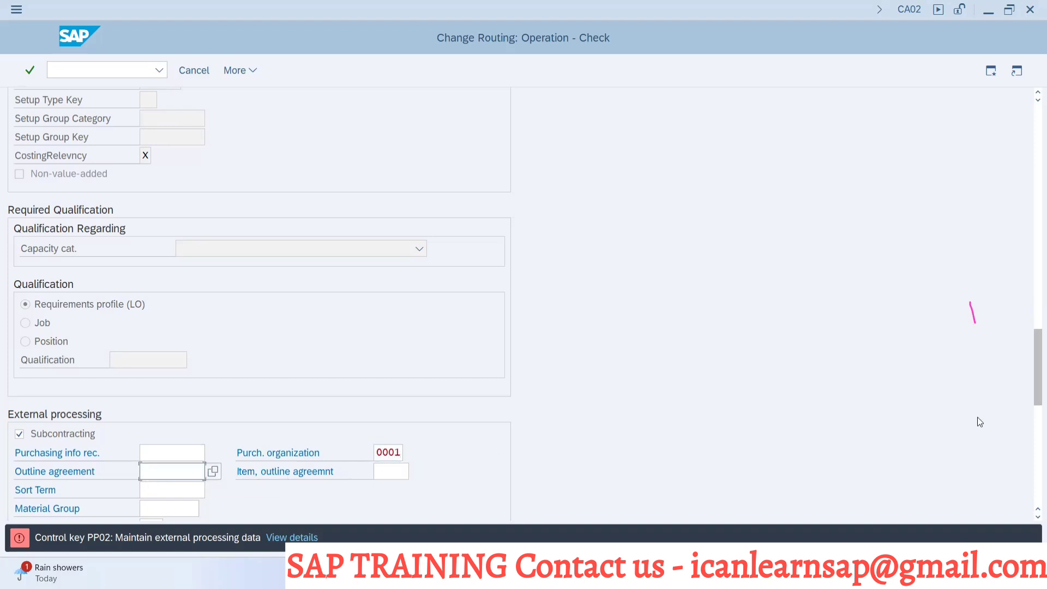
# Review the remaining external processing fields of the operation, including net price, price unit and purchasing info record
pyautogui.click(1036, 515)
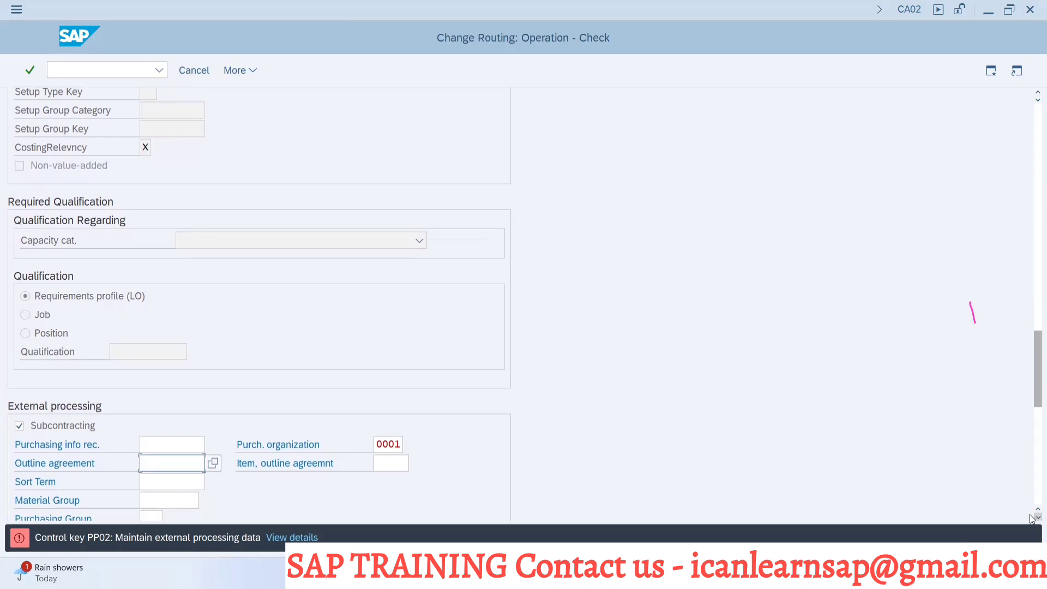
pyautogui.moveTo(1032, 516); pyautogui.dragTo(1032, 517)
pyautogui.click(162, 455)
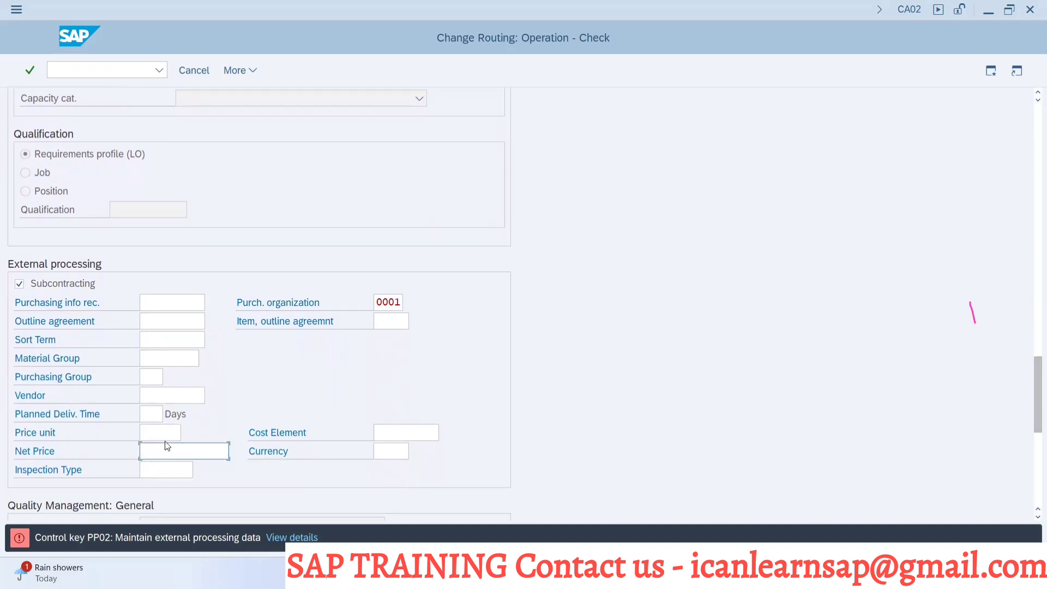
pyautogui.click(167, 433)
pyautogui.click(179, 301)
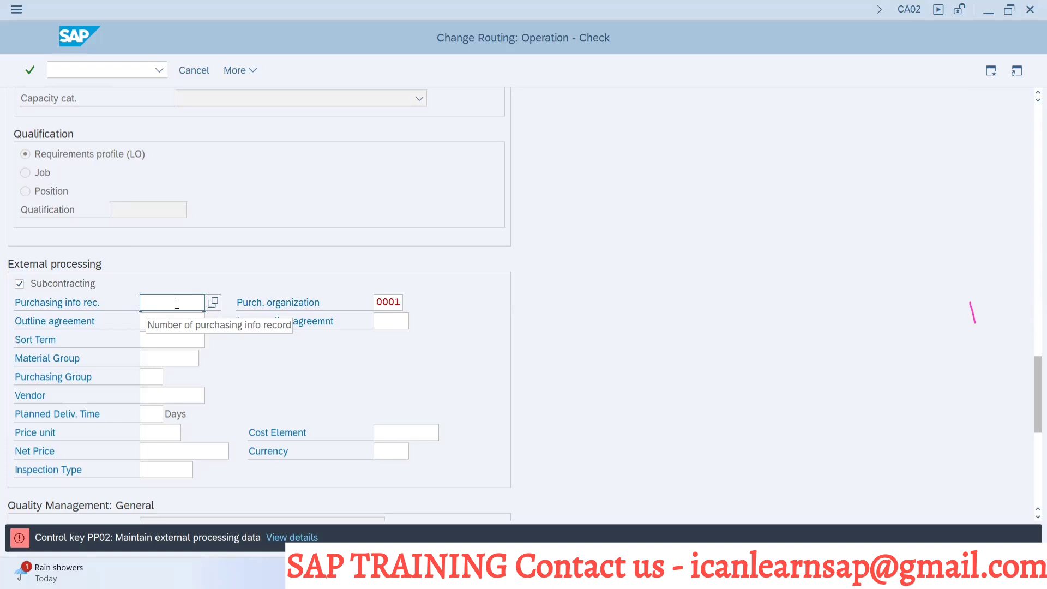
pyautogui.click(25, 80)
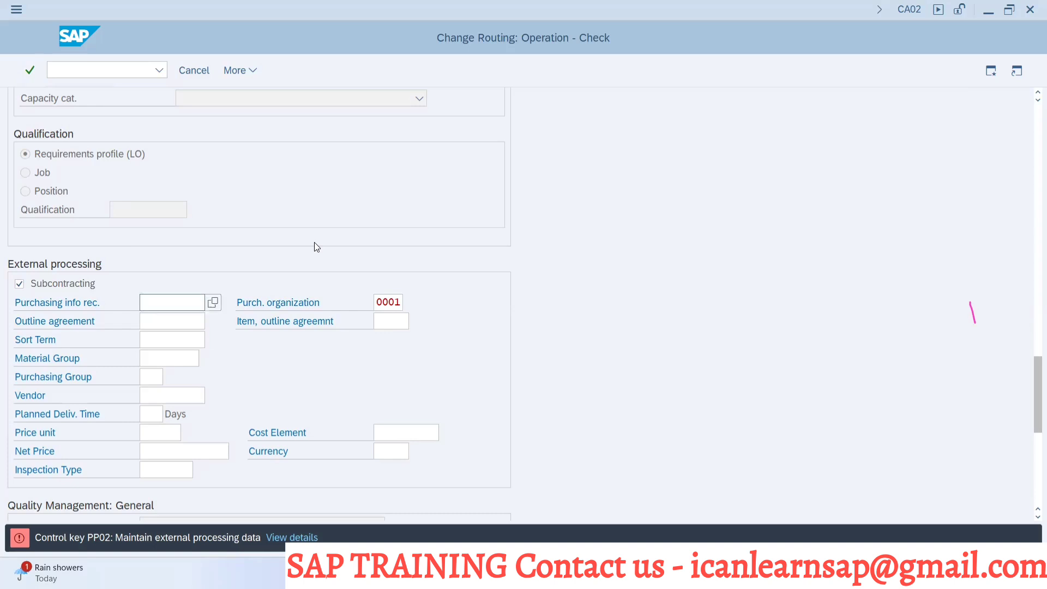
# Switch to PowerPoint to view the slide on the where-used list of work centers, and return to SAP
pyautogui.hotkey('alt', 'Tab')
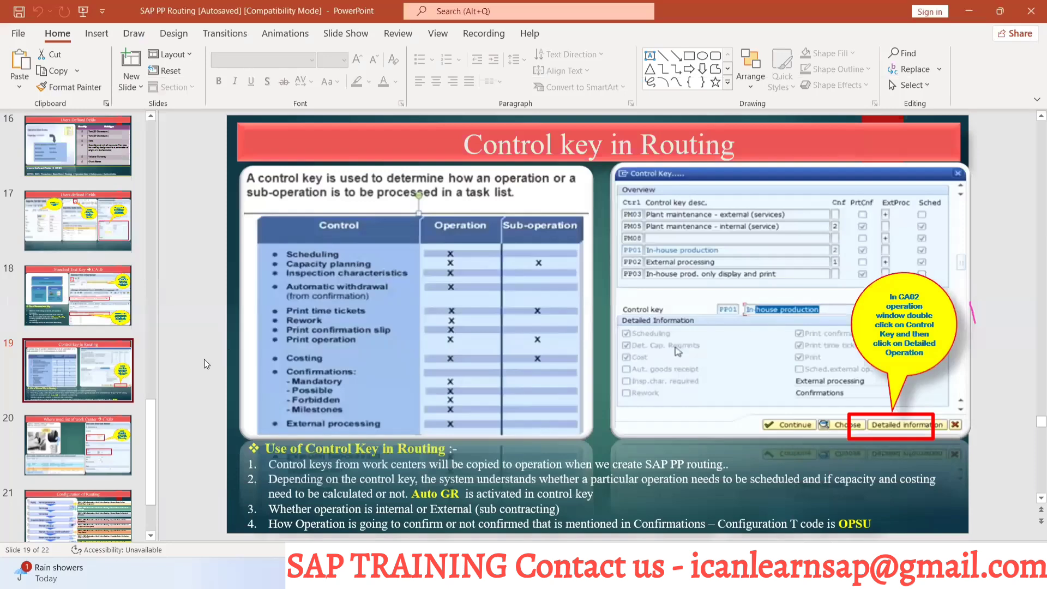
pyautogui.click(96, 431)
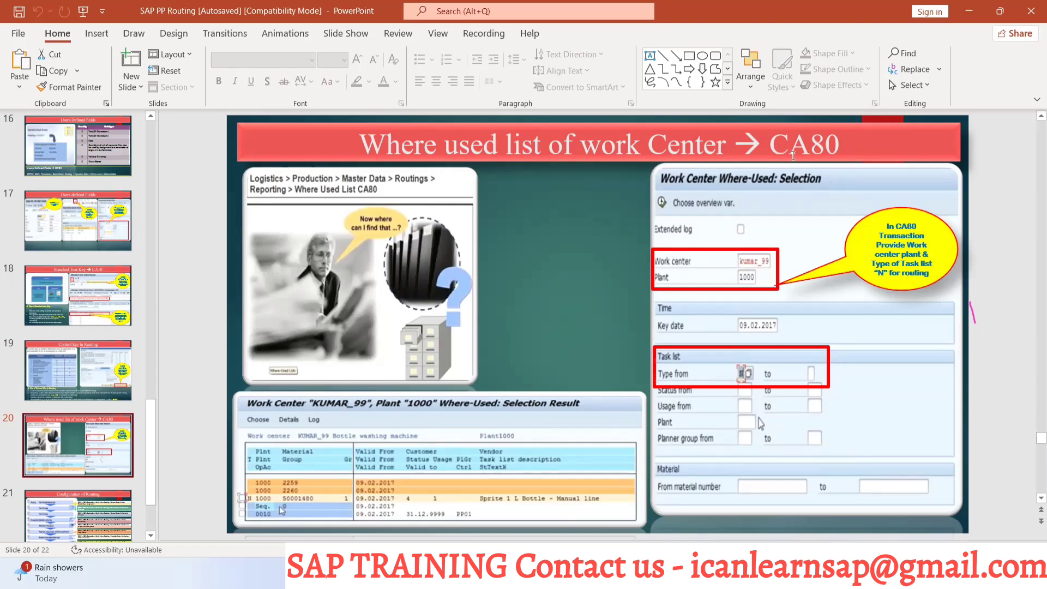
pyautogui.hotkey('alt', 'Tab')
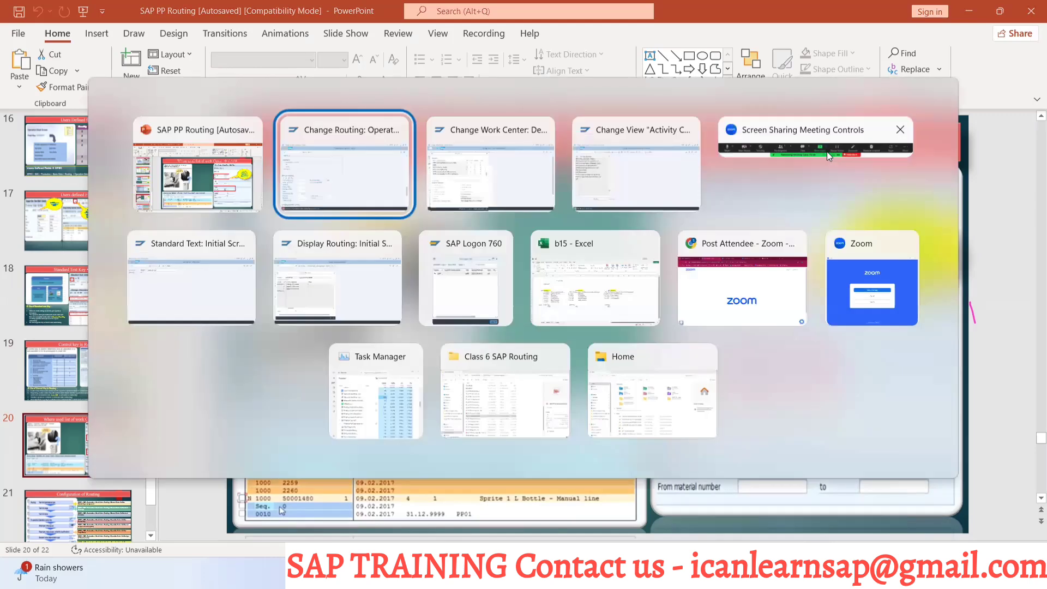
# Open transaction CA80 and run the where-used selection for work center SOLDERIN in plant 1000 with task list type N
pyautogui.click(75, 70)
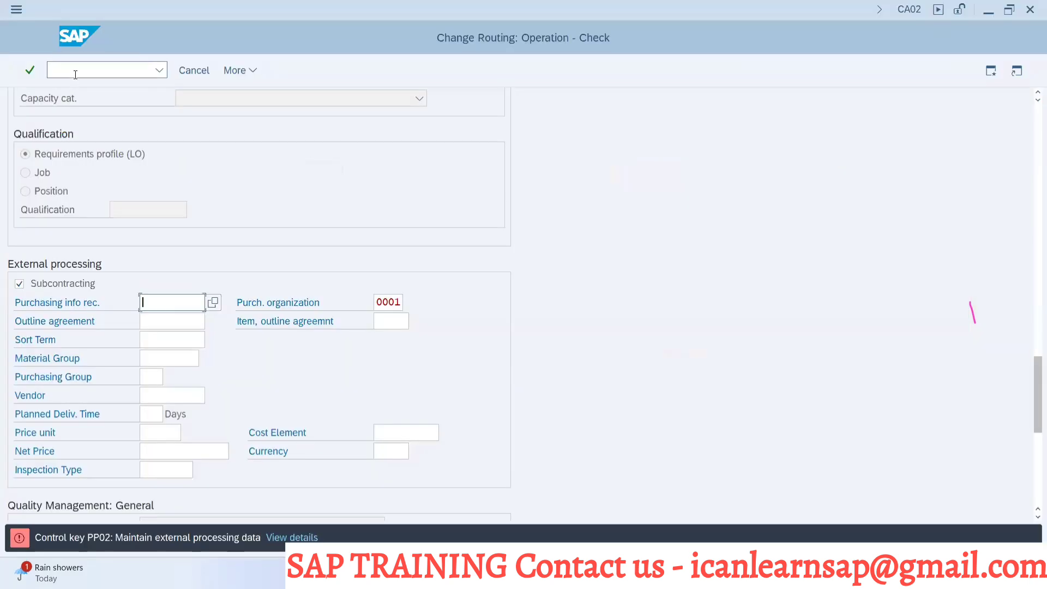
pyautogui.write('/nca80')
pyautogui.press('Return')
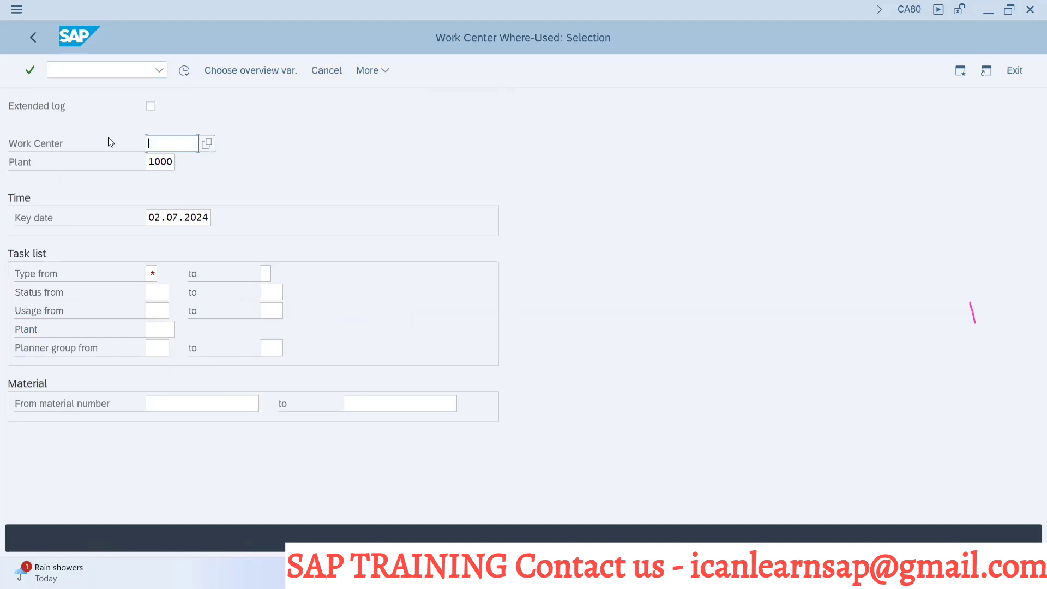
pyautogui.click(165, 145)
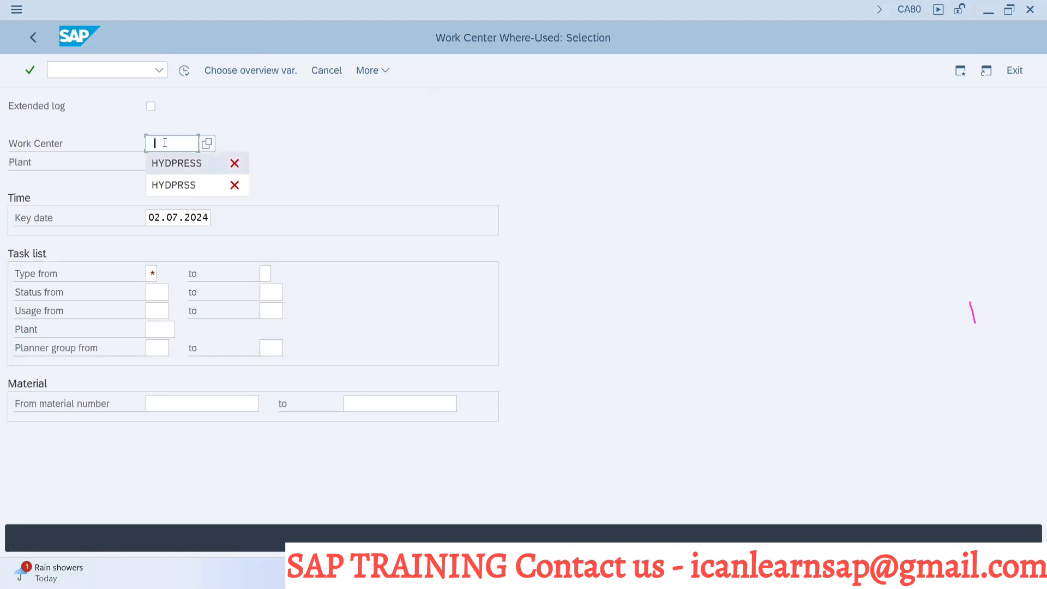
pyautogui.press('F10')
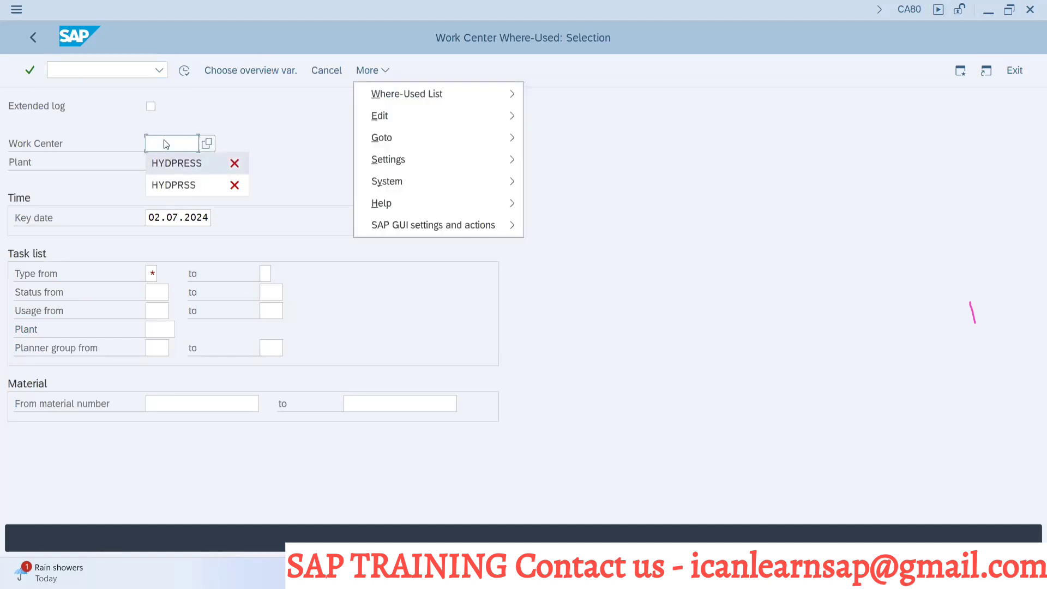
pyautogui.press('Escape')
pyautogui.write('solder')
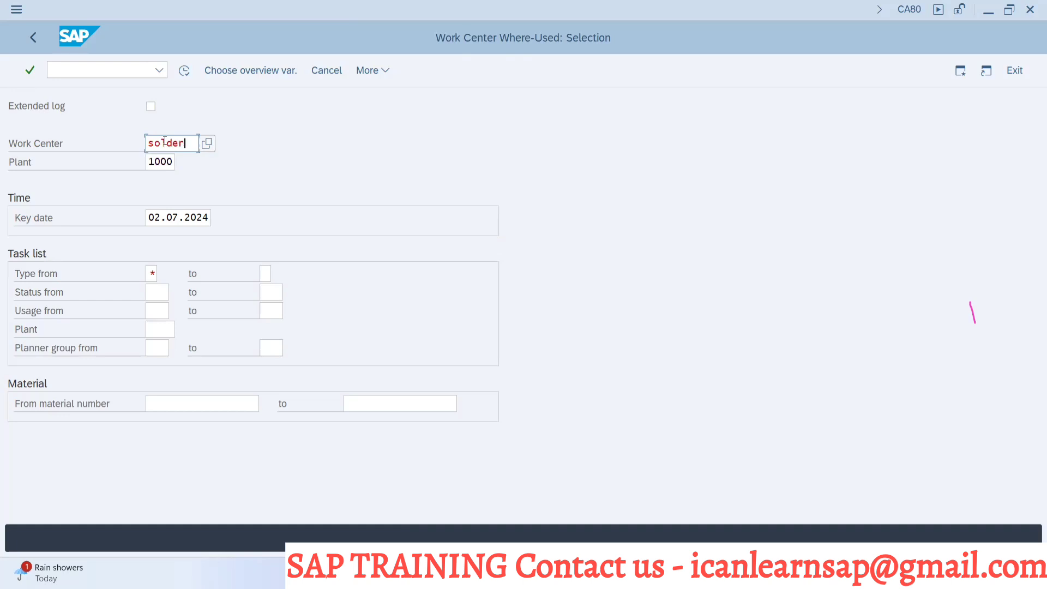
pyautogui.write('in')
pyautogui.press('Return')
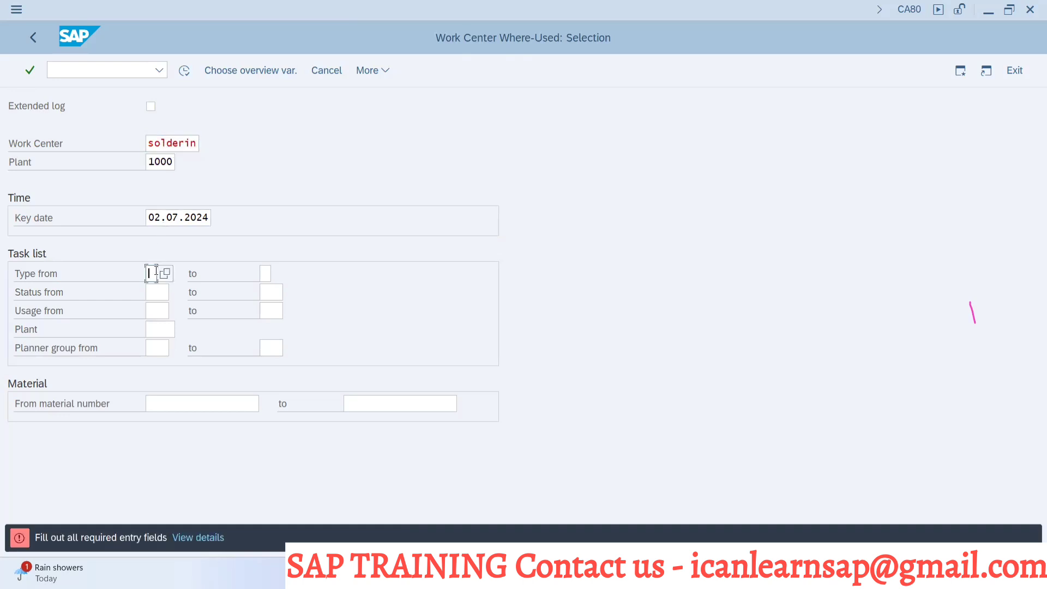
pyautogui.write('N')
pyautogui.press('Return')
pyautogui.click(184, 71)
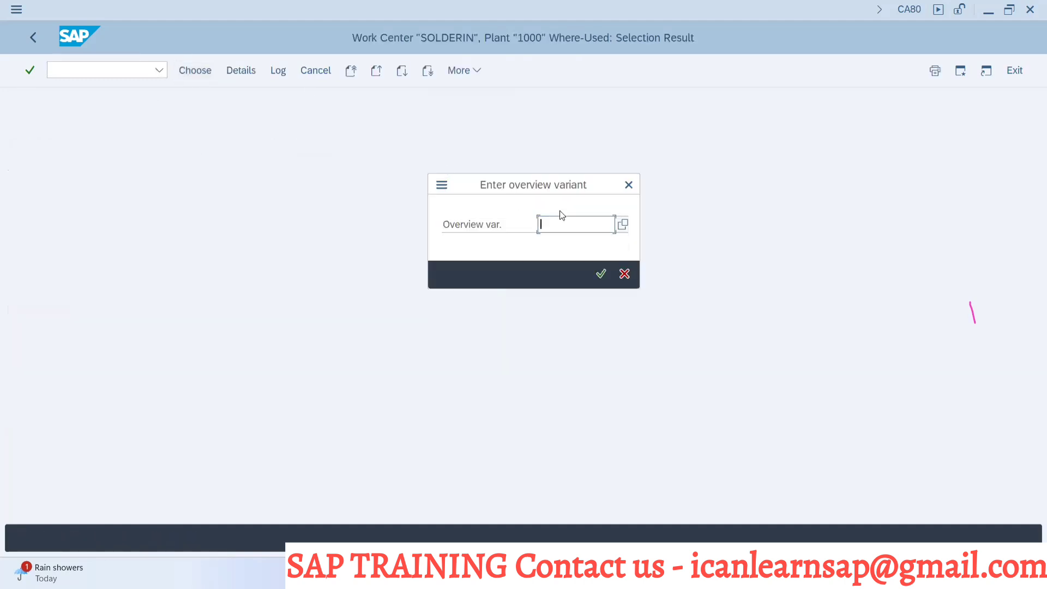
pyautogui.click(622, 224)
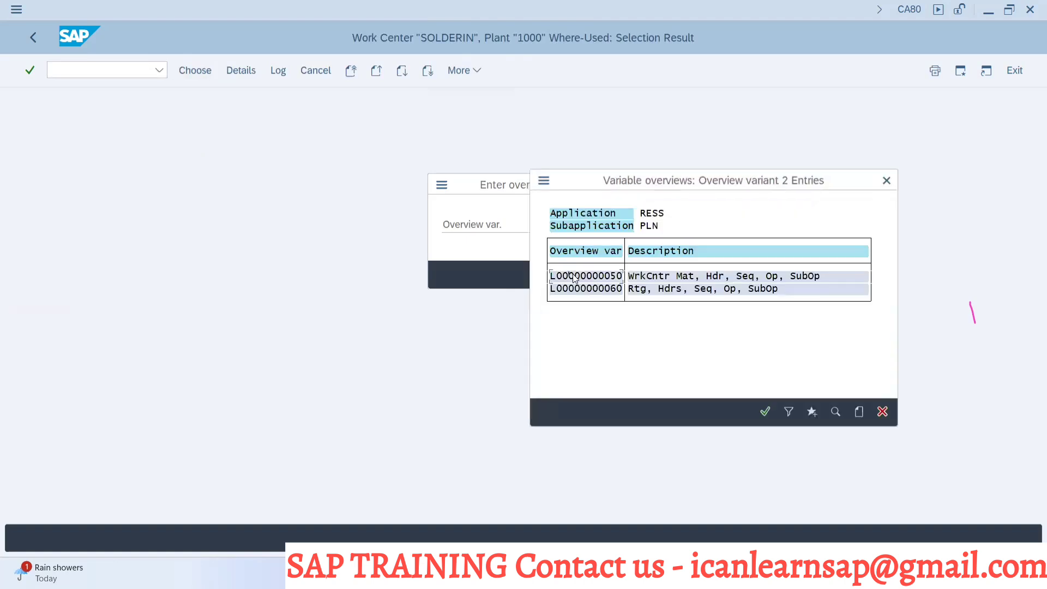
pyautogui.doubleClick(573, 277)
pyautogui.click(600, 276)
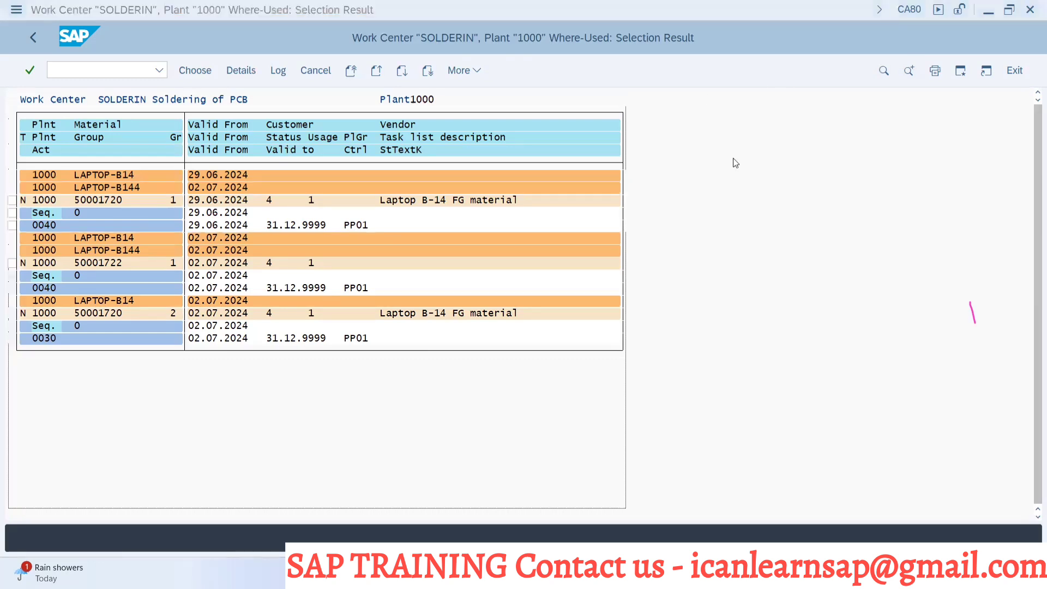
pyautogui.click(714, 194)
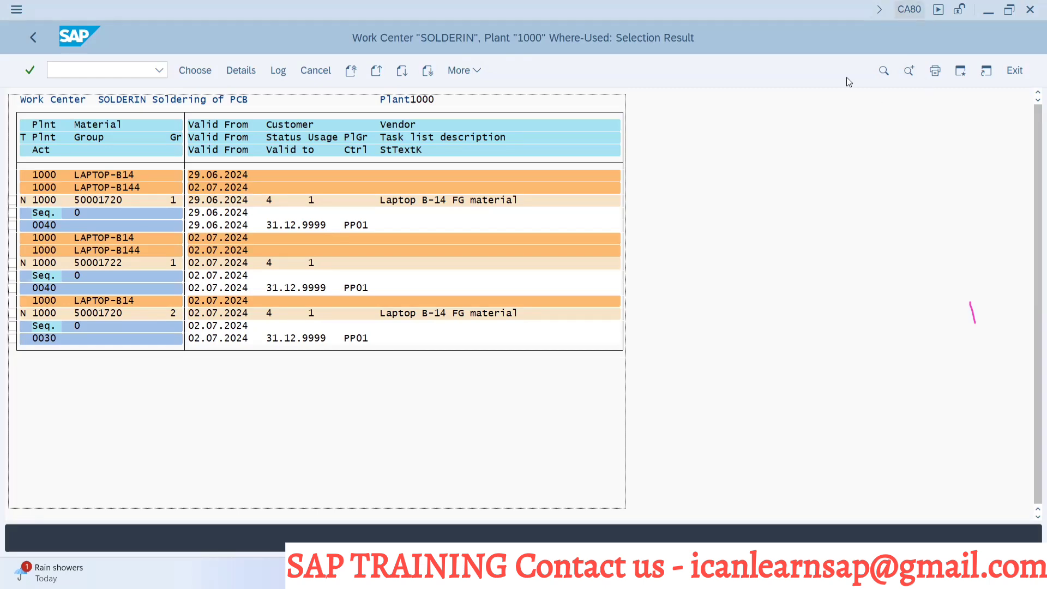
# Switch to PowerPoint and show the slide on the configuration of routing
pyautogui.hotkey('alt', 'Tab')
pyautogui.hotkey('alt', 'Tab')
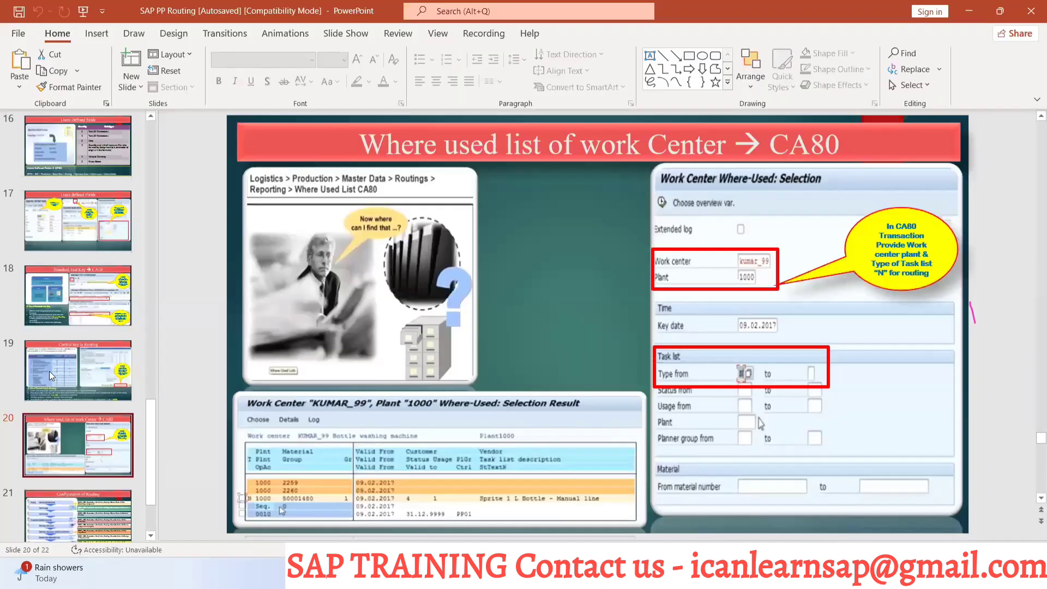
pyautogui.click(64, 532)
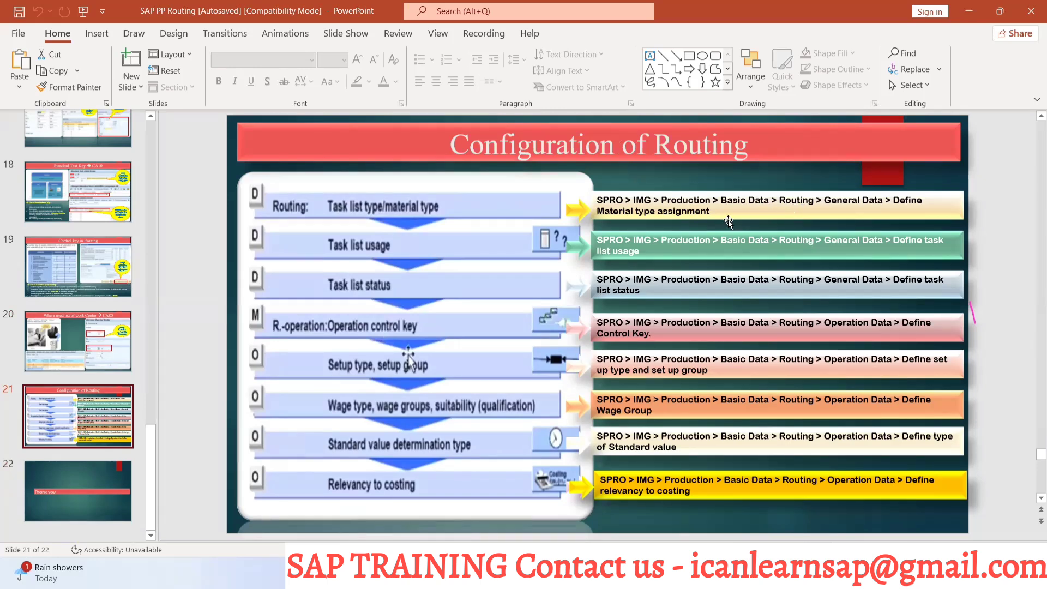
# Return to the work center SOLDERIN session in SAP, close its control key list, and open transaction SPRO
pyautogui.press('alt')
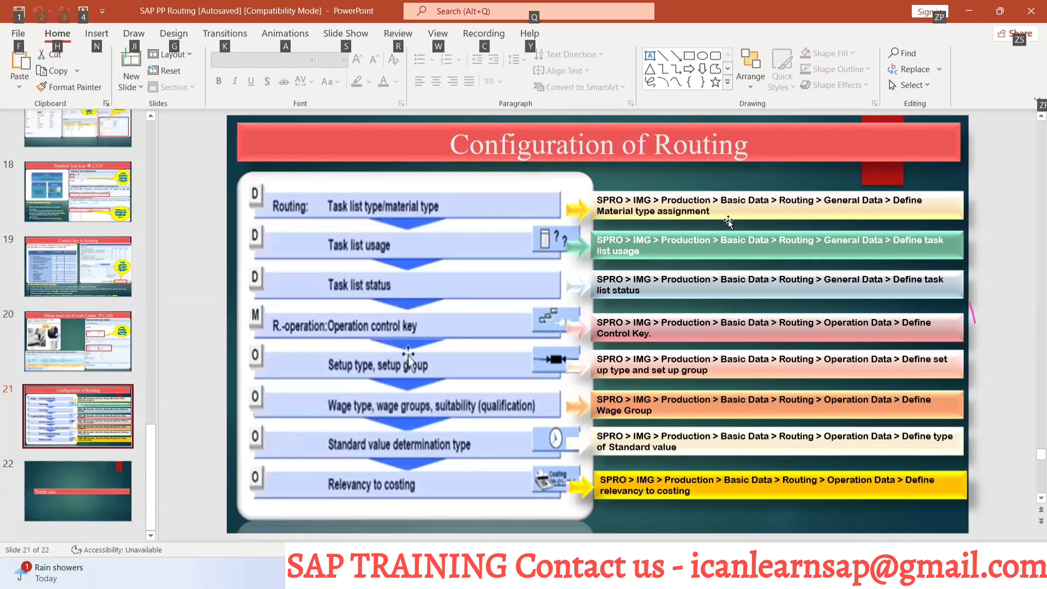
pyautogui.hotkey('alt', 'Tab')
pyautogui.hotkey('alt', 'Tab')
pyautogui.hotkey('alt', 'Tab')
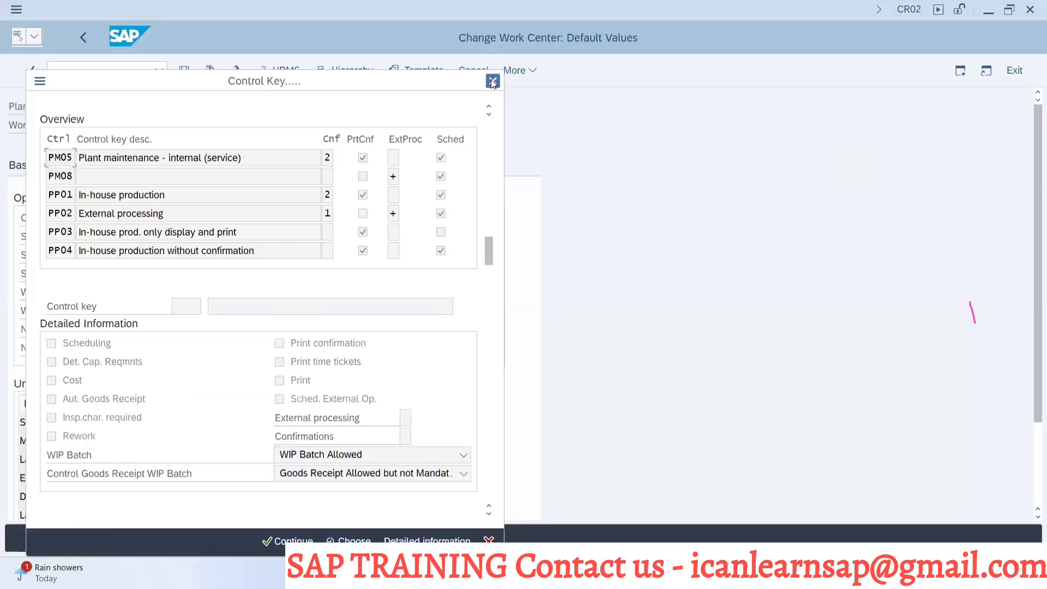
pyautogui.click(492, 80)
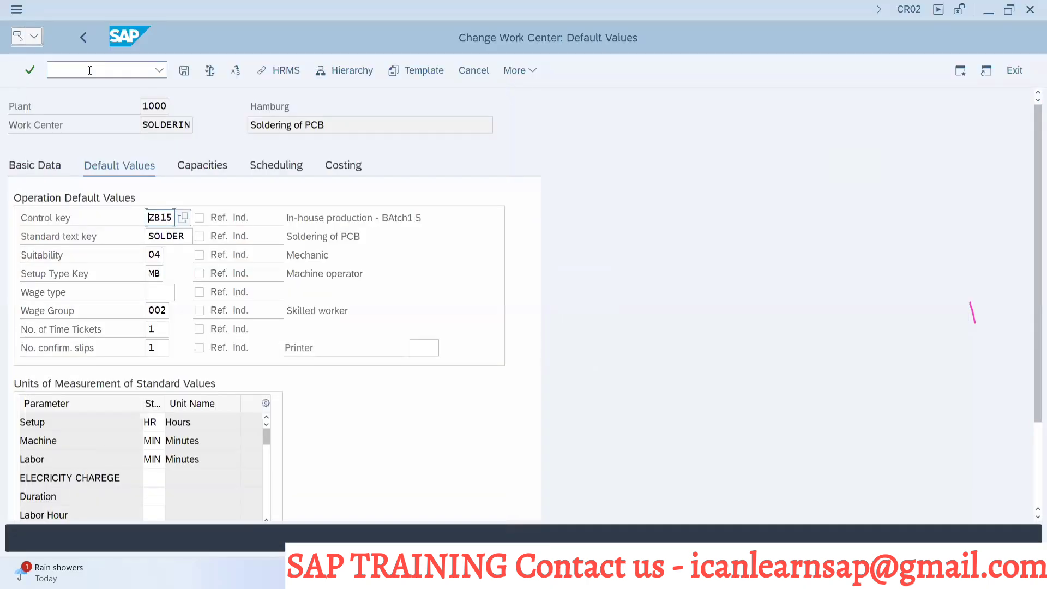
pyautogui.click(89, 70)
pyautogui.write('/nspro')
pyautogui.press('Return')
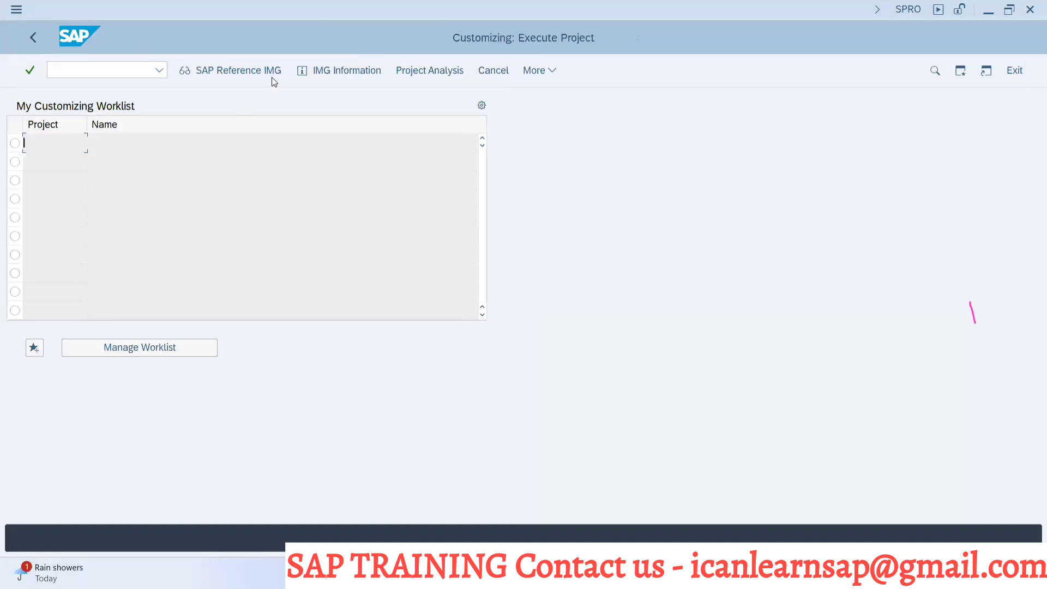
# Display the SAP Reference IMG and expand Production, Basic Data, Routing down to the Control Data activities
pyautogui.click(260, 74)
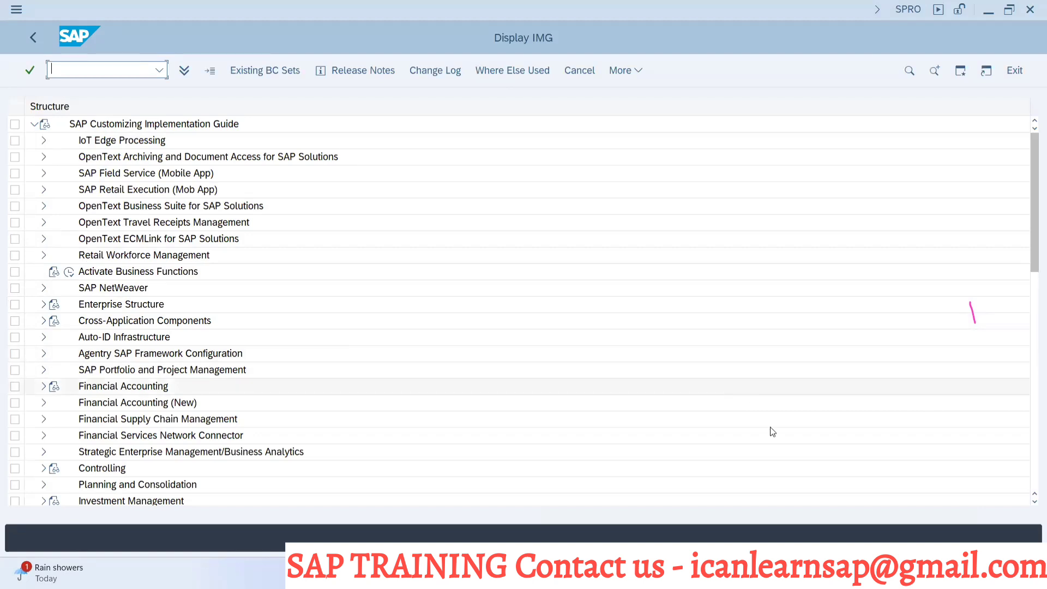
pyautogui.click(1031, 474)
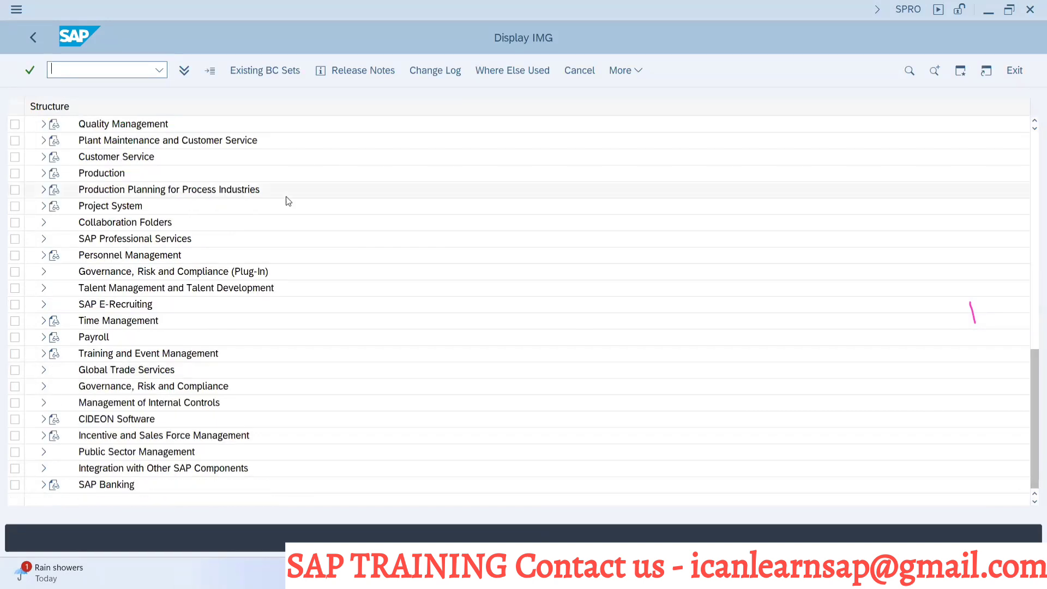
pyautogui.click(44, 174)
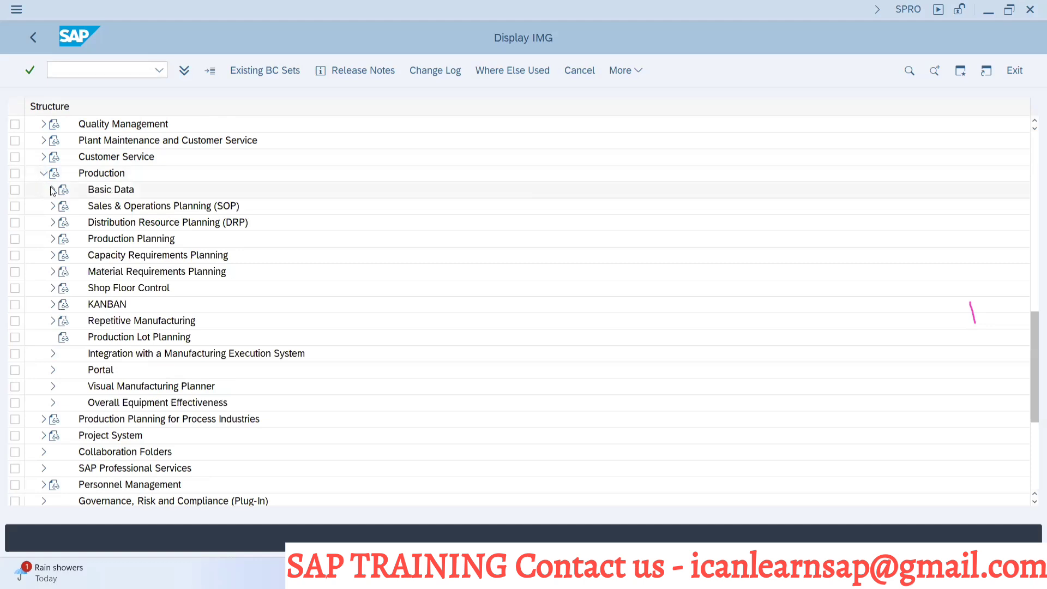
pyautogui.click(53, 189)
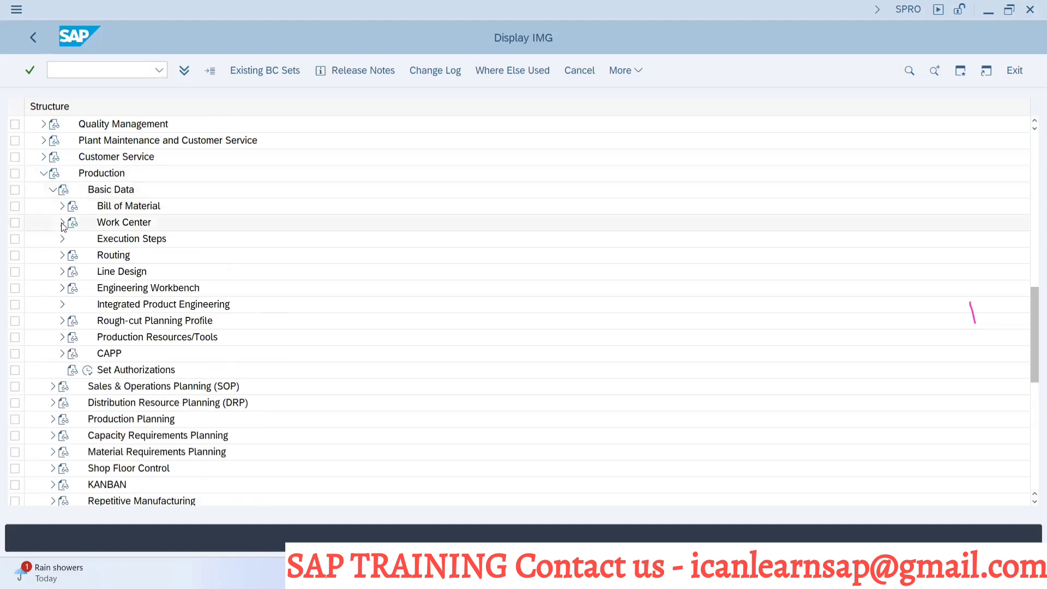
pyautogui.click(62, 256)
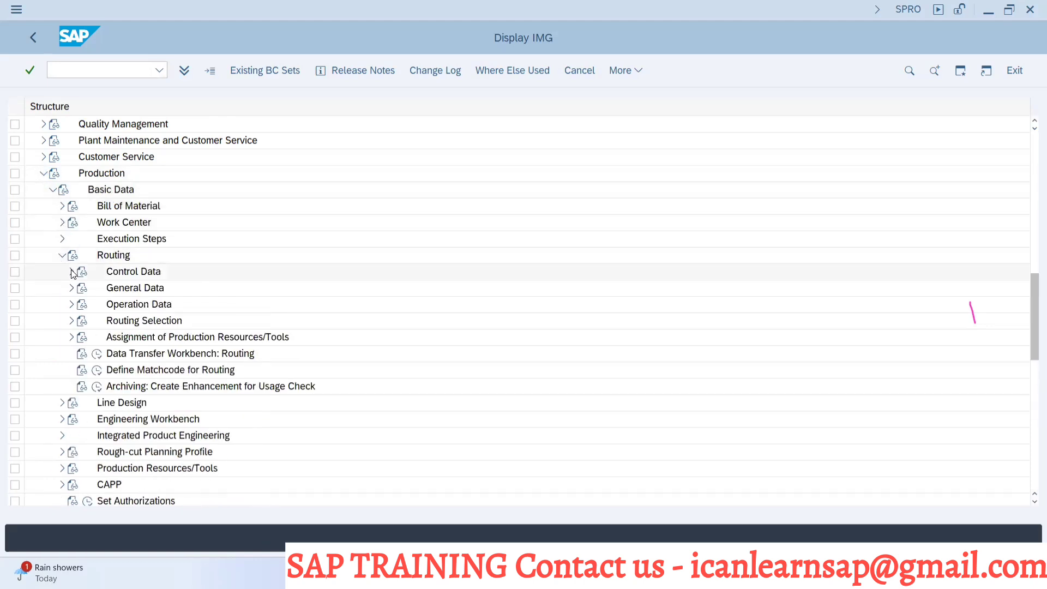
pyautogui.click(72, 272)
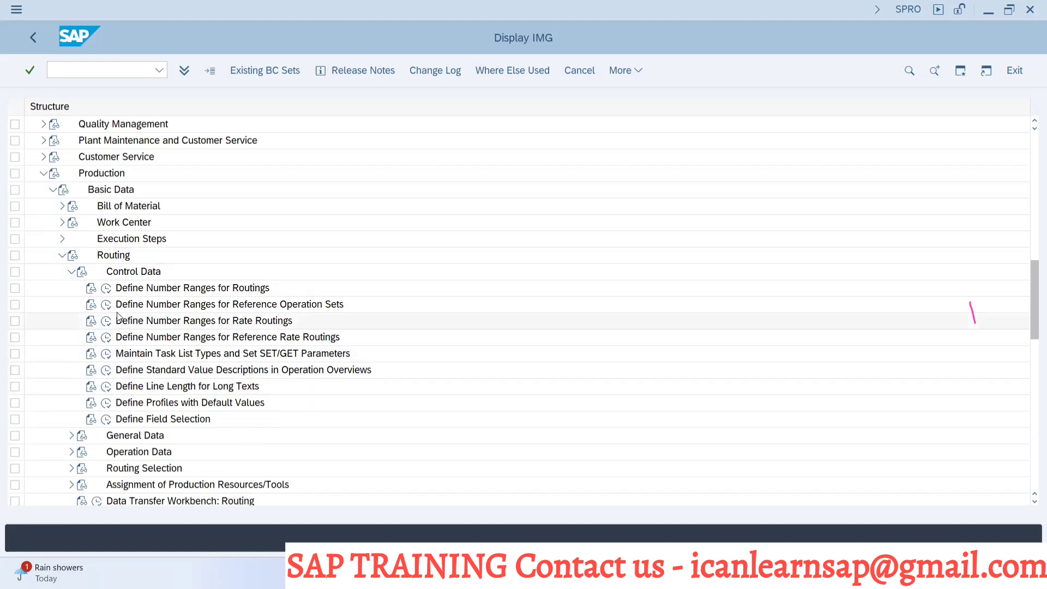
# Under the routing's General Data, execute Define Material Type Assignments and position the list at task list type N
pyautogui.click(72, 272)
pyautogui.click(72, 288)
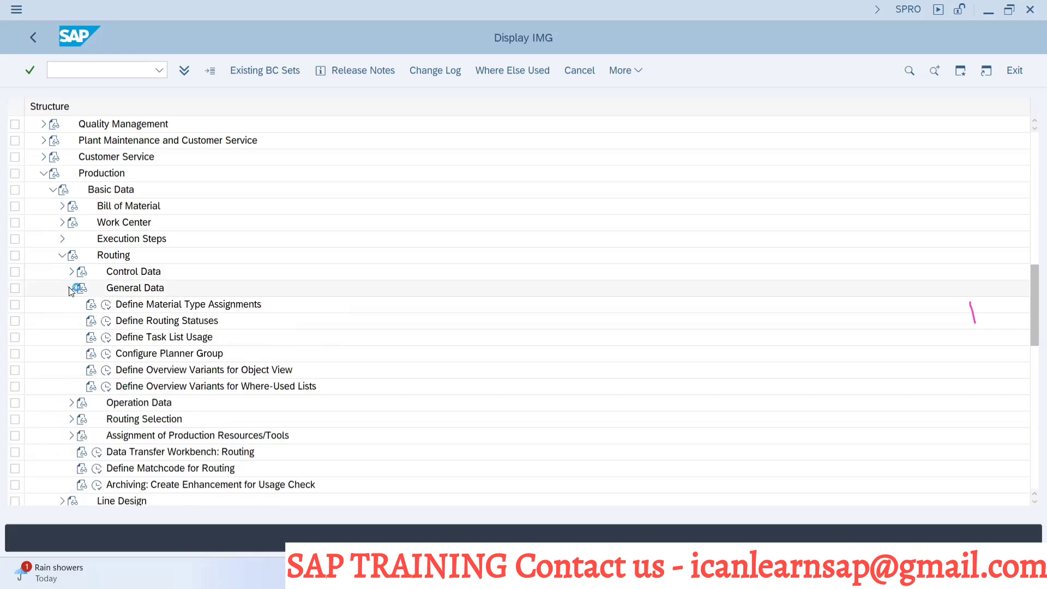
pyautogui.click(106, 305)
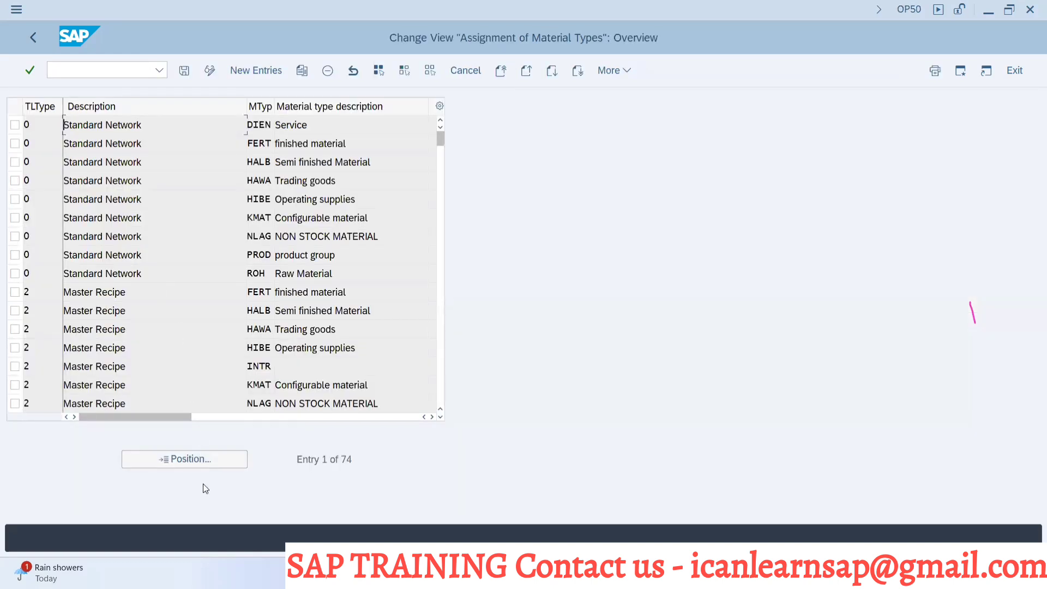
pyautogui.click(200, 460)
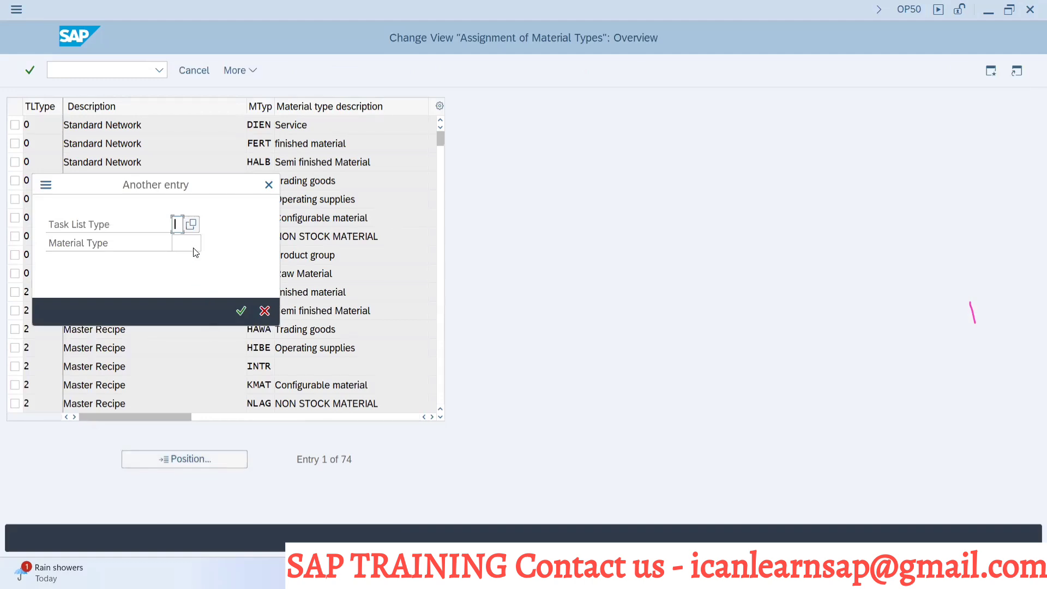
pyautogui.write('N')
pyautogui.click(195, 245)
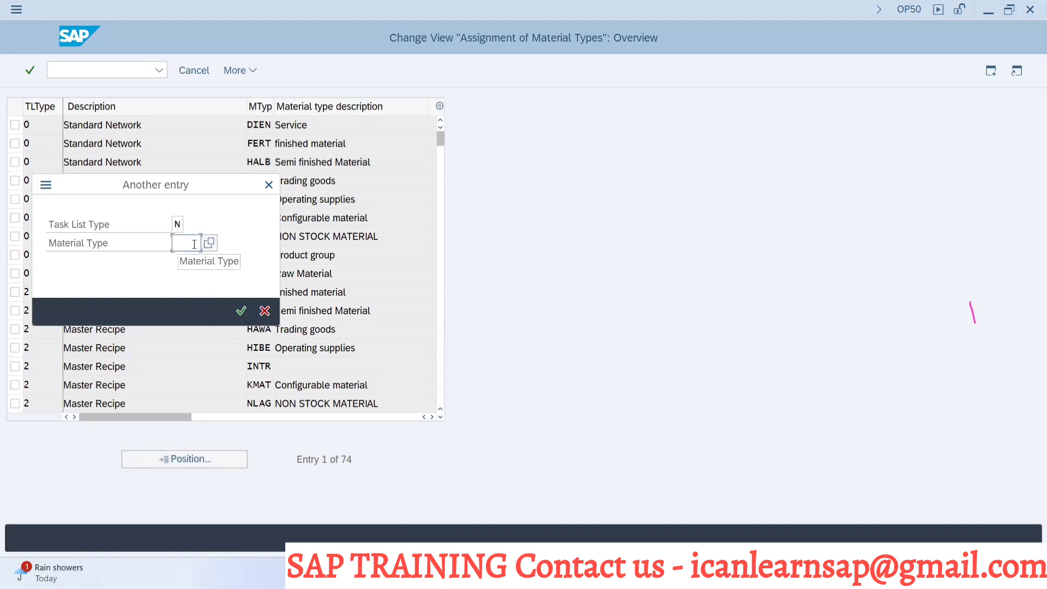
pyautogui.click(240, 310)
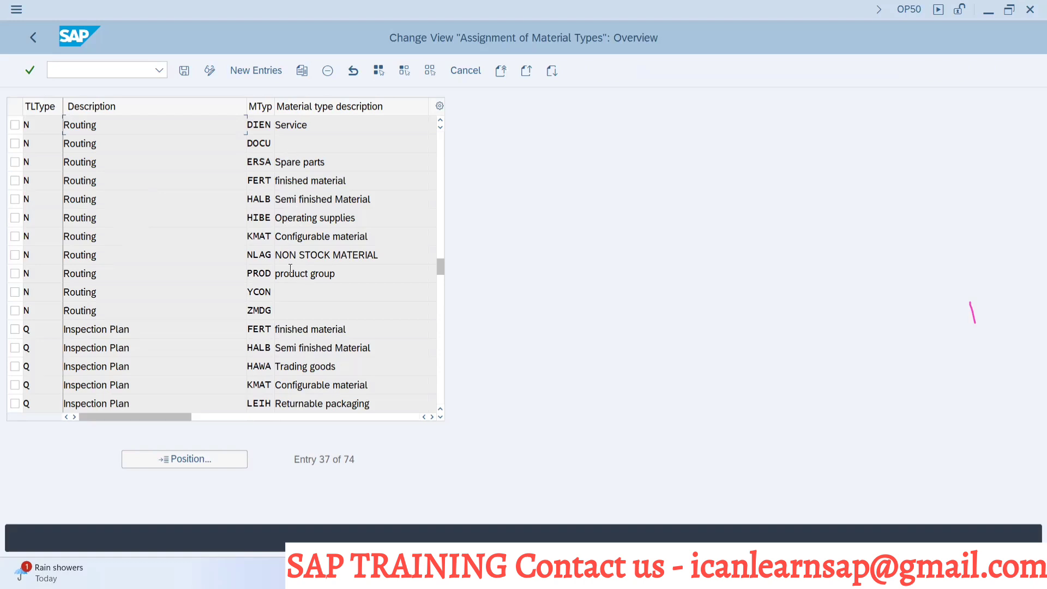
# Switch to the CA80 where-used session, open transaction CA01 there and clear the proposed material
pyautogui.hotkey('alt', 'Tab')
pyautogui.press('Tab')
pyautogui.click(76, 66)
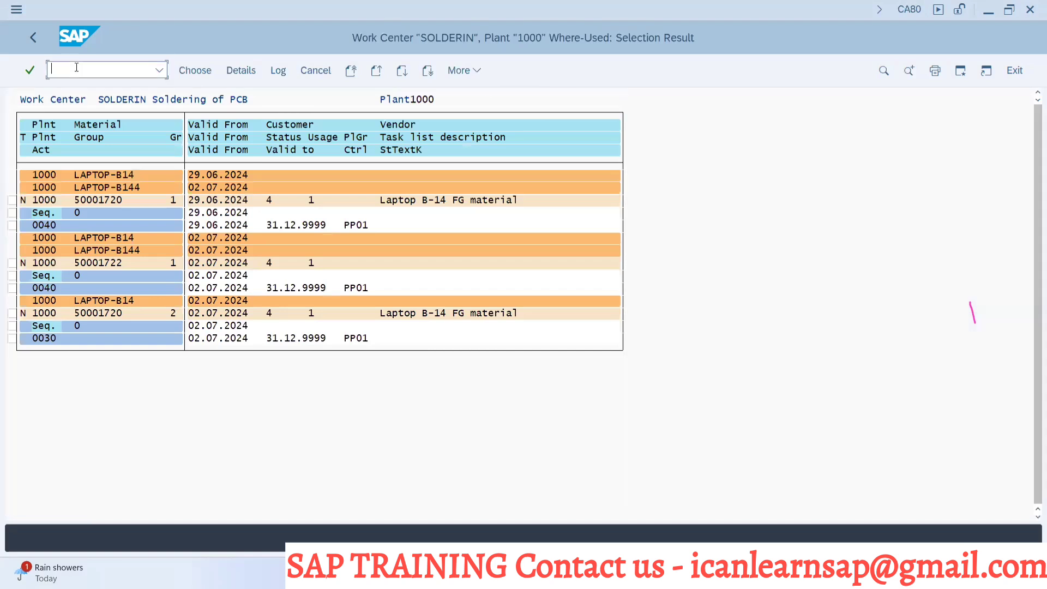
pyautogui.write('/nca01')
pyautogui.press('Return')
pyautogui.press('Delete')
pyautogui.press('Delete')
pyautogui.press('Delete')
pyautogui.press('Delete')
pyautogui.press('Delete')
pyautogui.press('Delete')
pyautogui.press('Delete')
pyautogui.press('Delete')
pyautogui.press('Delete')
pyautogui.press('Delete')
pyautogui.press('Delete')
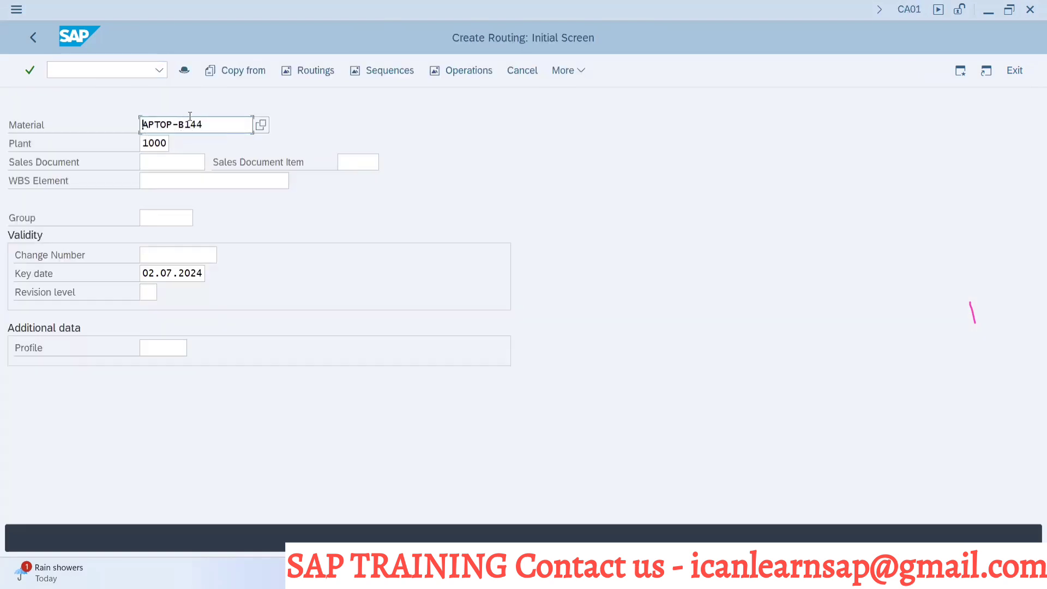
pyautogui.press('Down')
pyautogui.press('Down')
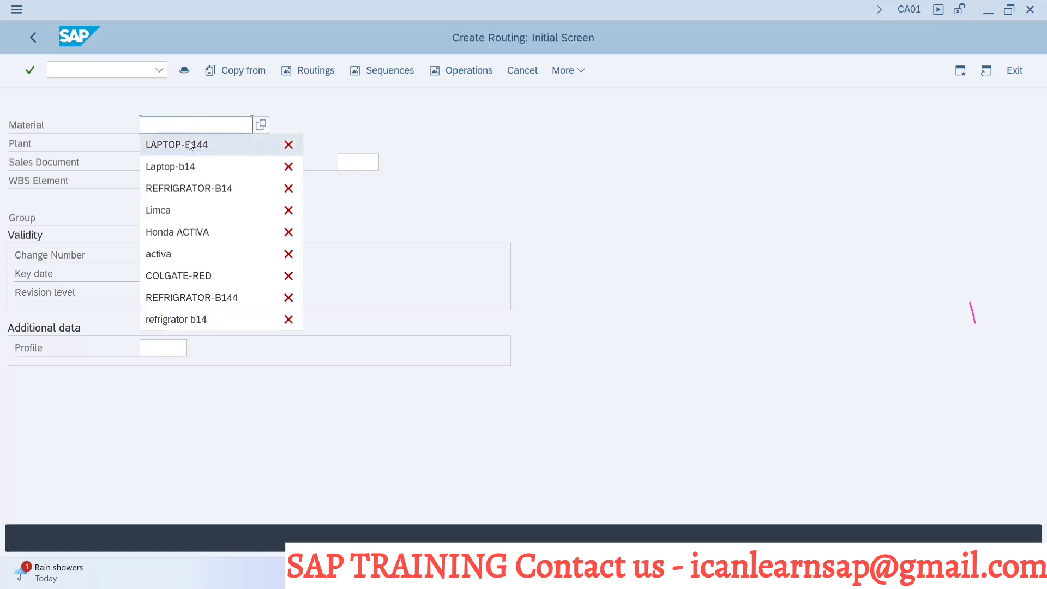
# Switch to the activity control key session, open transaction CS03 and display the BOM of material LAPTOP-B144 in plant 1000
pyautogui.hotkey('alt', 'Tab')
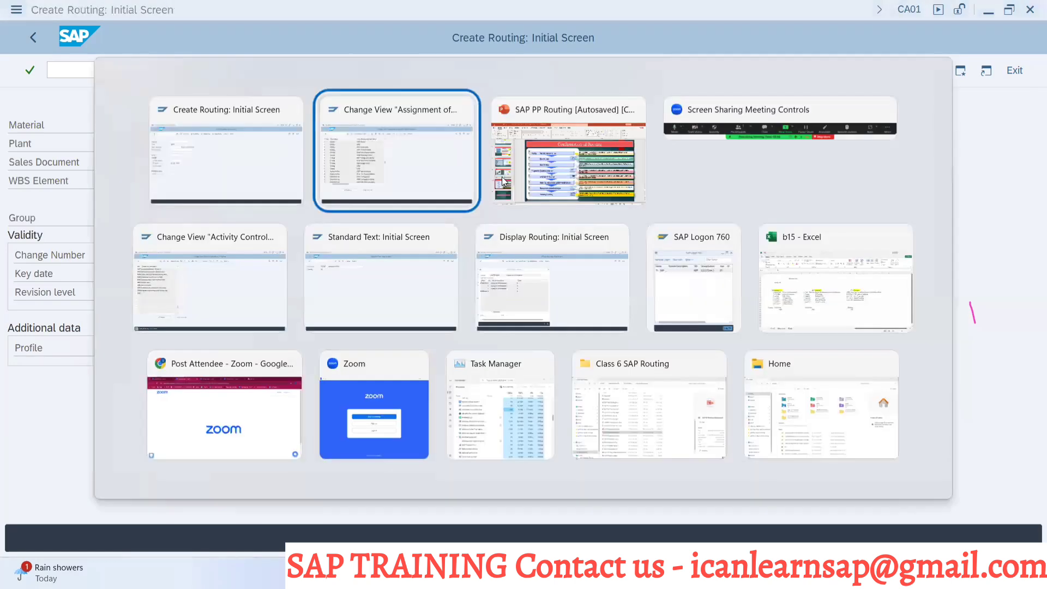
pyautogui.hotkey('alt', 'Tab')
pyautogui.hotkey('alt', 'Tab')
pyautogui.hotkey('alt', 'Tab')
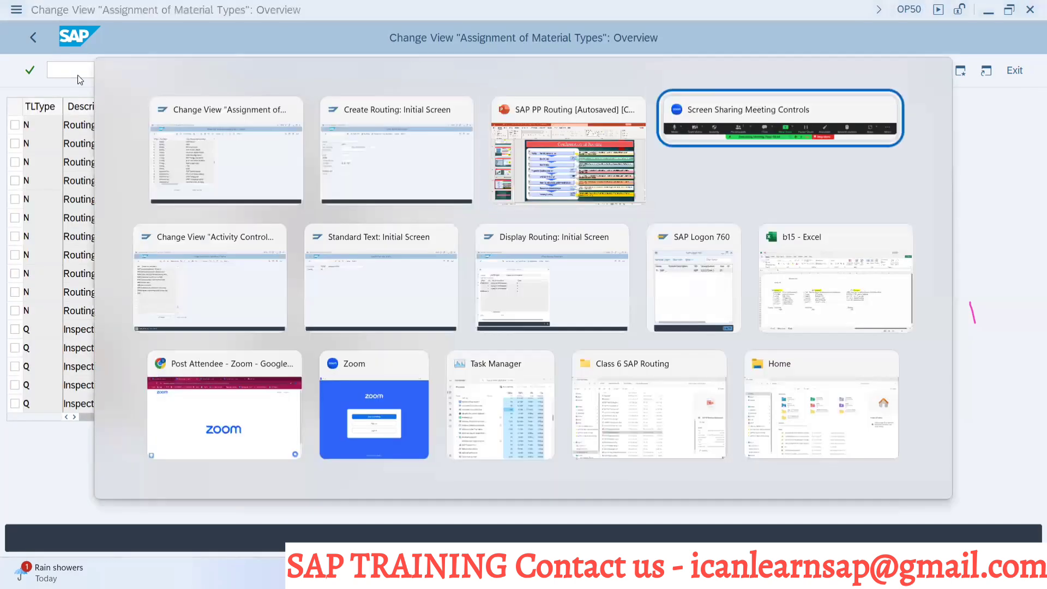
pyautogui.hotkey('alt', 'Tab')
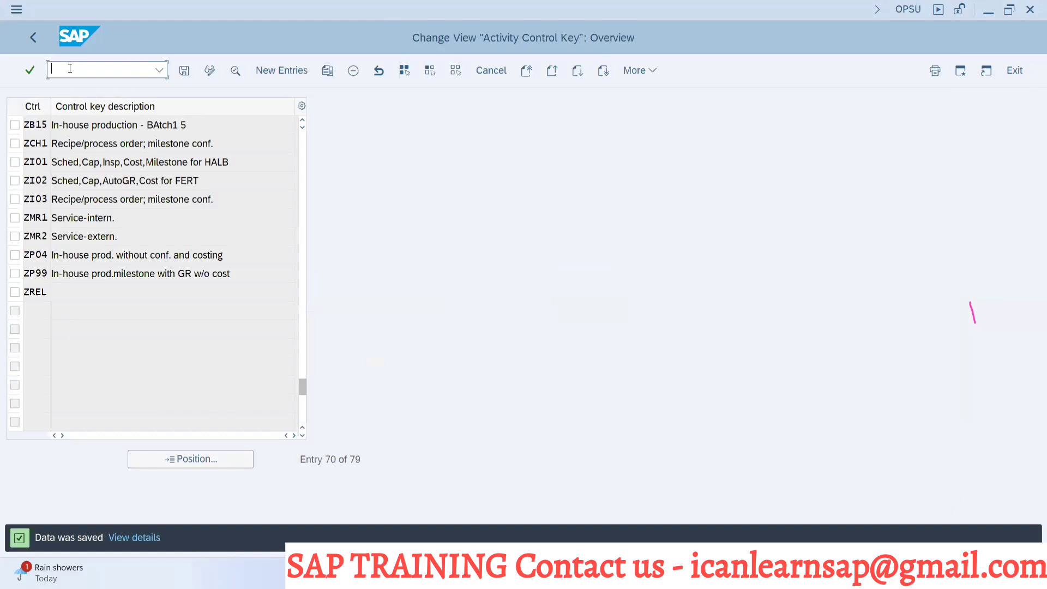
pyautogui.write('/ncs03')
pyautogui.press('Return')
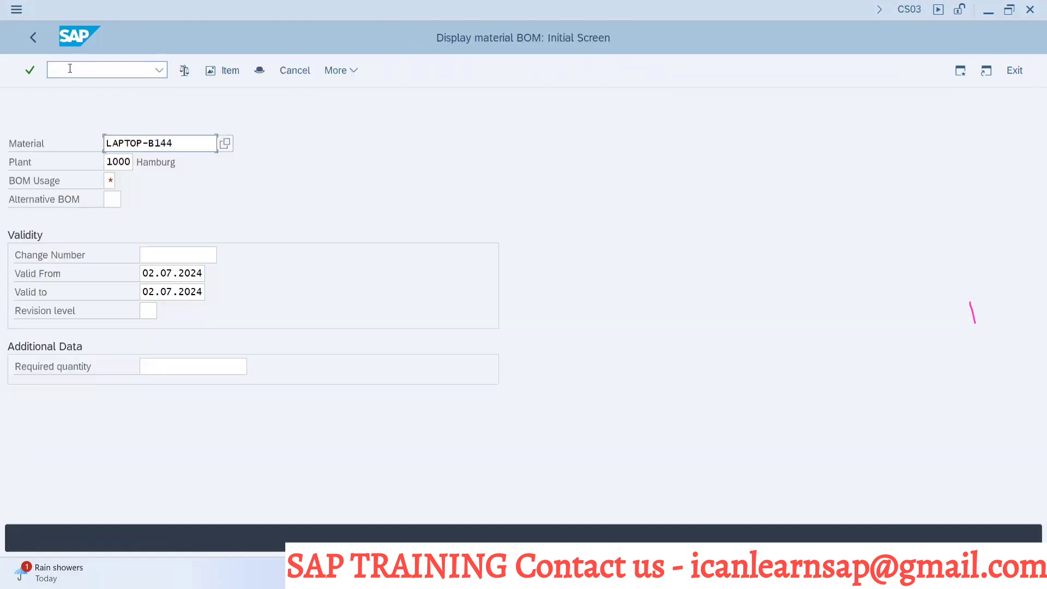
pyautogui.click(112, 179)
pyautogui.press('Return')
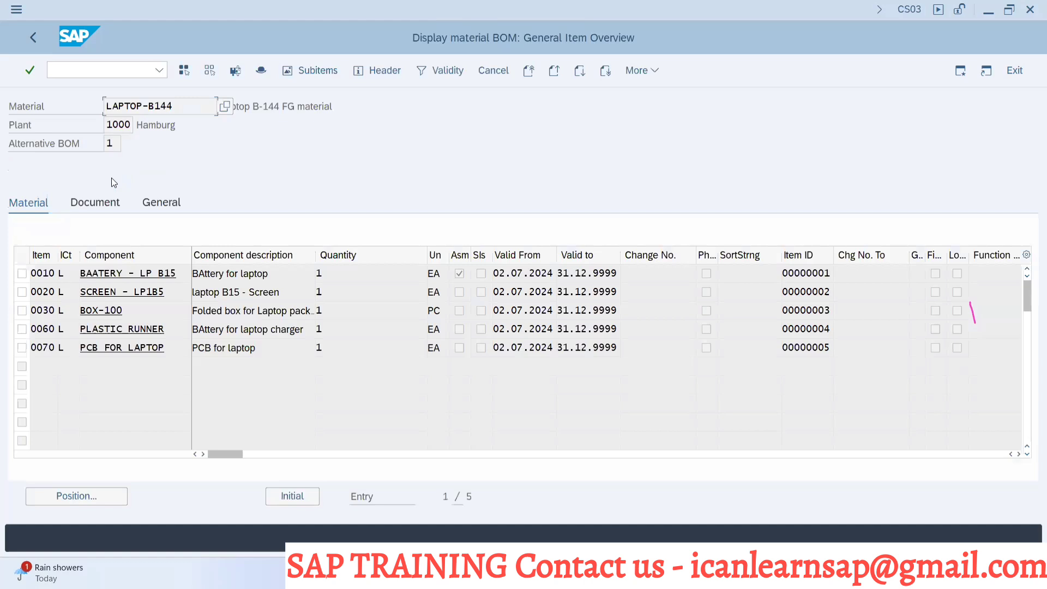
# Copy the component name PCB FOR LAPTOP from BOM item 0070
pyautogui.doubleClick(166, 349)
pyautogui.hotkey('ctrl', 'c')
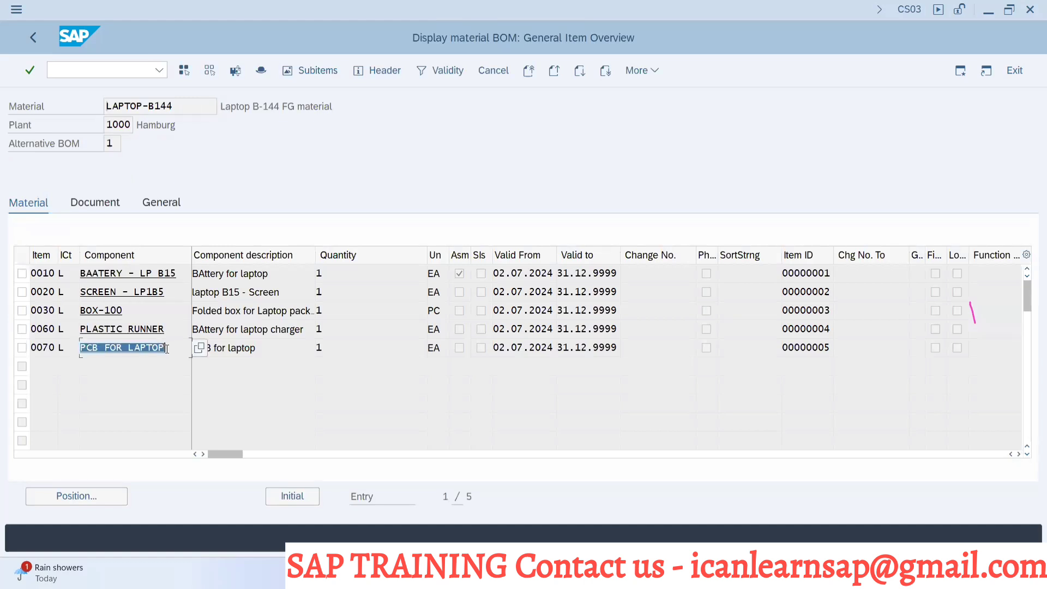
pyautogui.click(166, 348)
# Return to the Create Routing session, paste PCB FOR LAPTOP as the material and try to create its routing in plant 1000
pyautogui.hotkey('alt', 'Tab')
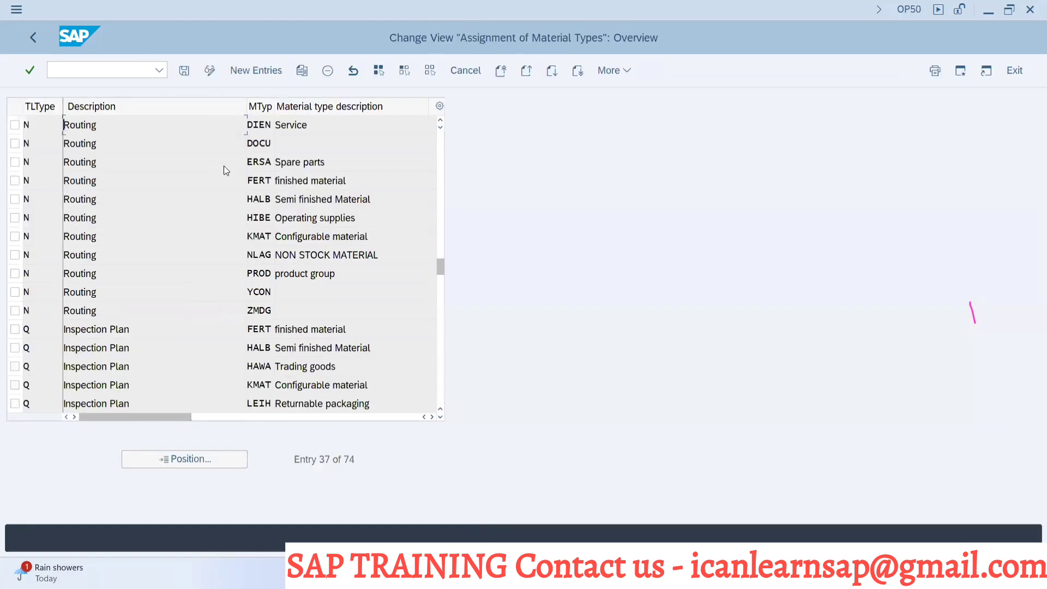
pyautogui.hotkey('alt', 'Tab')
pyautogui.press('Tab')
pyautogui.hotkey('ctrl', 'v')
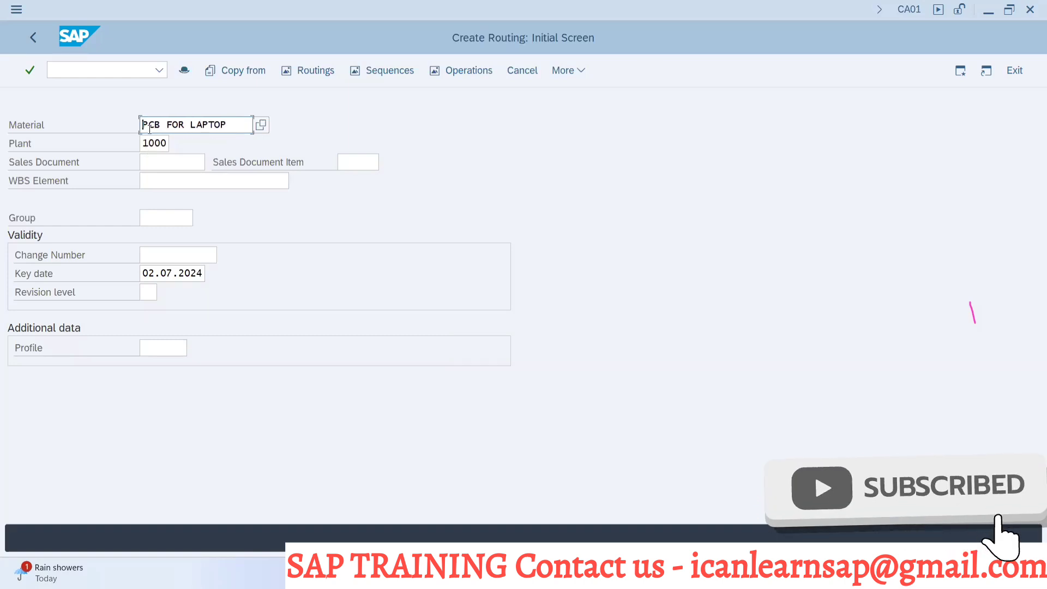
pyautogui.press('Return')
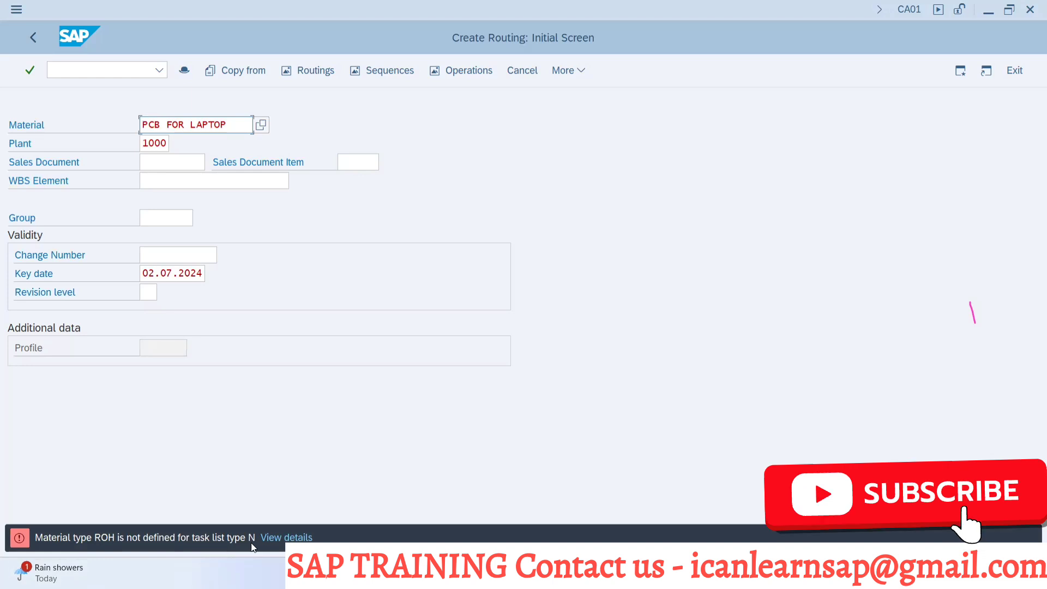
# Review the material types assigned to task list type N, and switch to the routing configuration slide in PowerPoint
pyautogui.hotkey('alt', 'Tab')
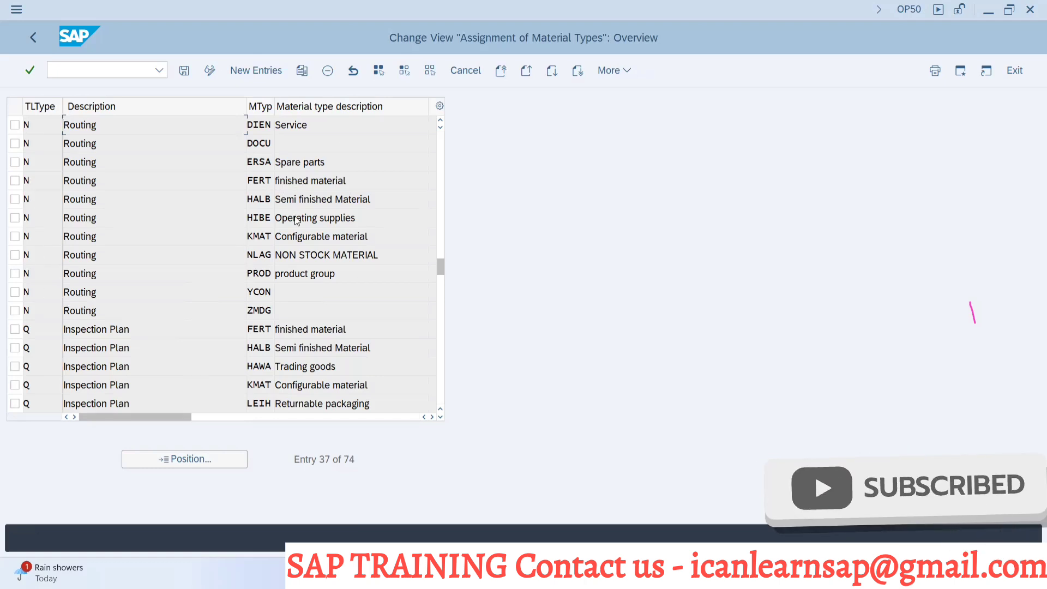
pyautogui.hotkey('alt', 'Tab')
pyautogui.hotkey('alt', 'Tab')
pyautogui.hotkey('alt', 'Tab')
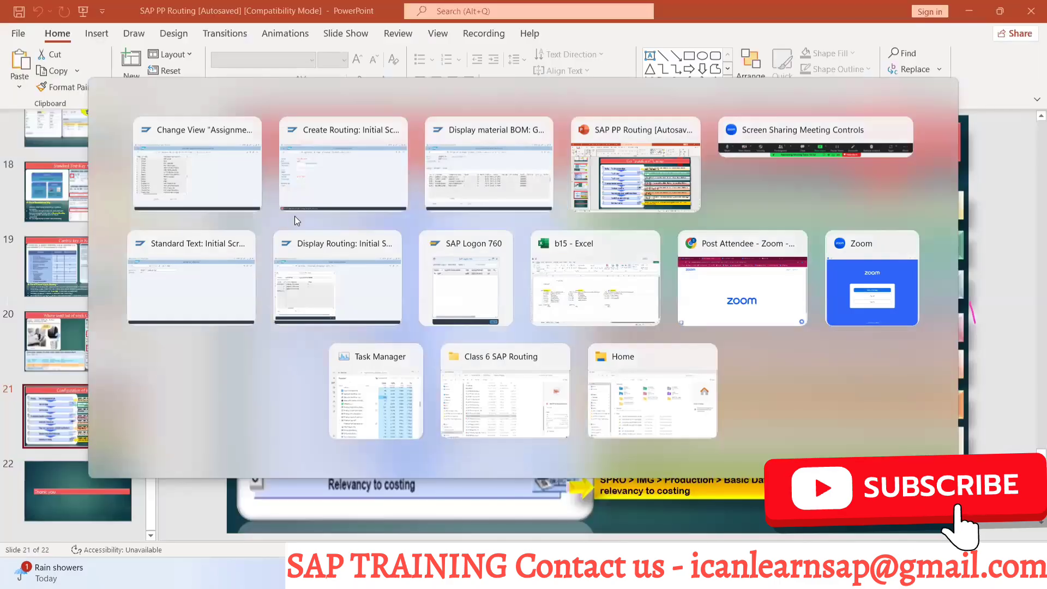